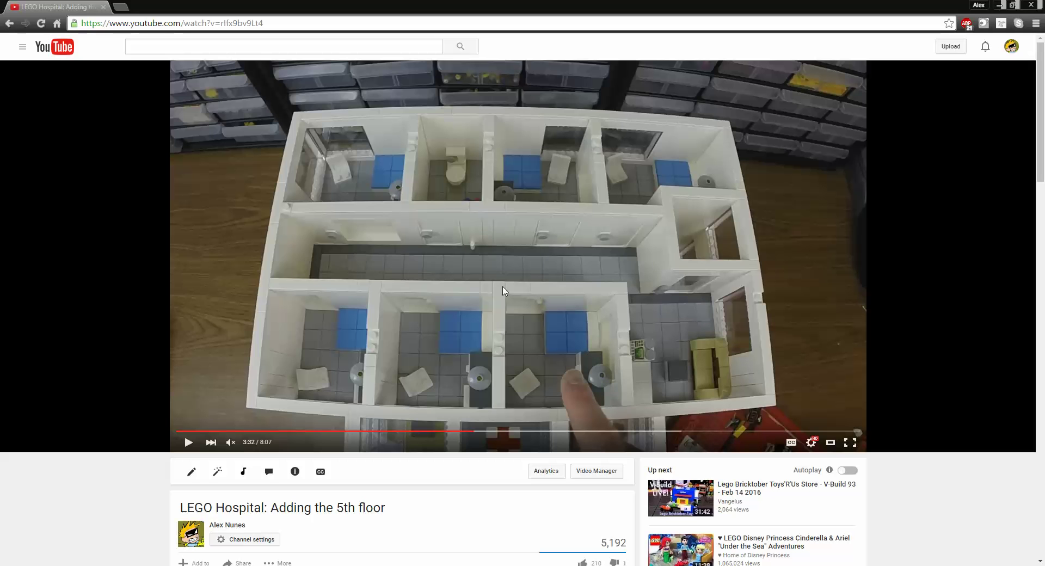
# Jump the hospital video back to about 2:36 and play the exterior view briefly before pausing it
pyautogui.click(395, 431)
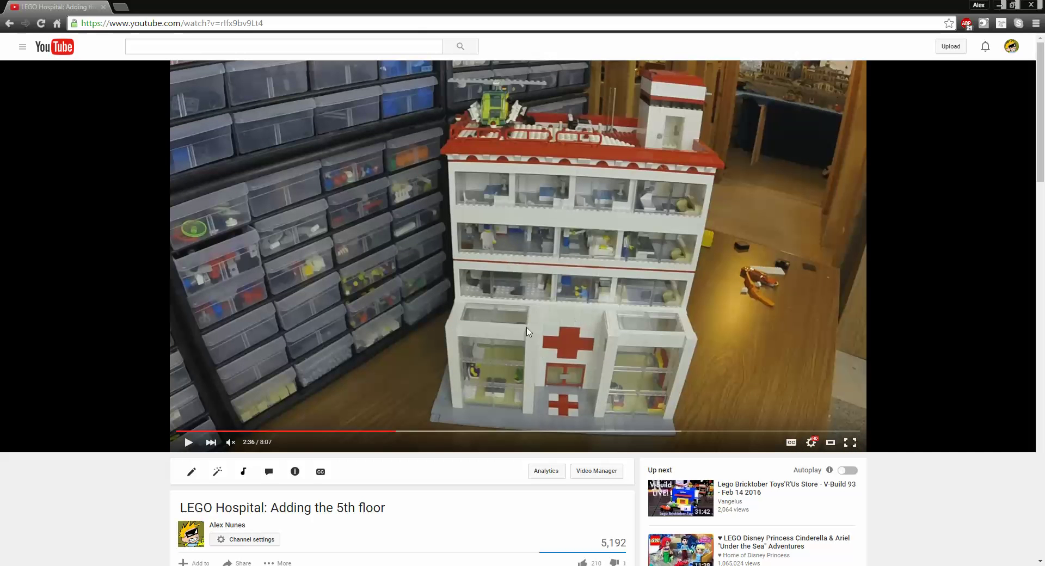
pyautogui.click(526, 330)
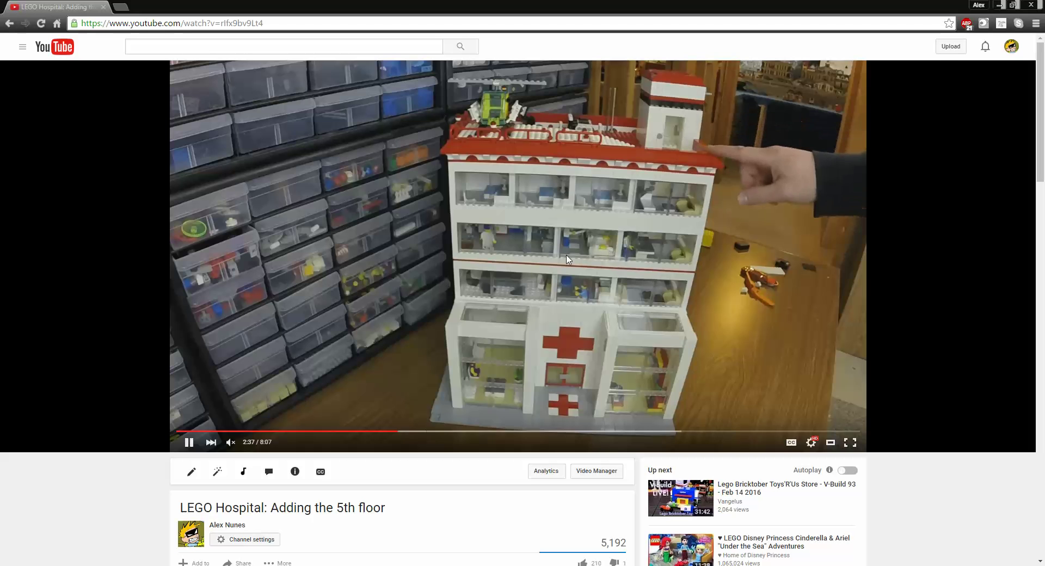
pyautogui.click(643, 250)
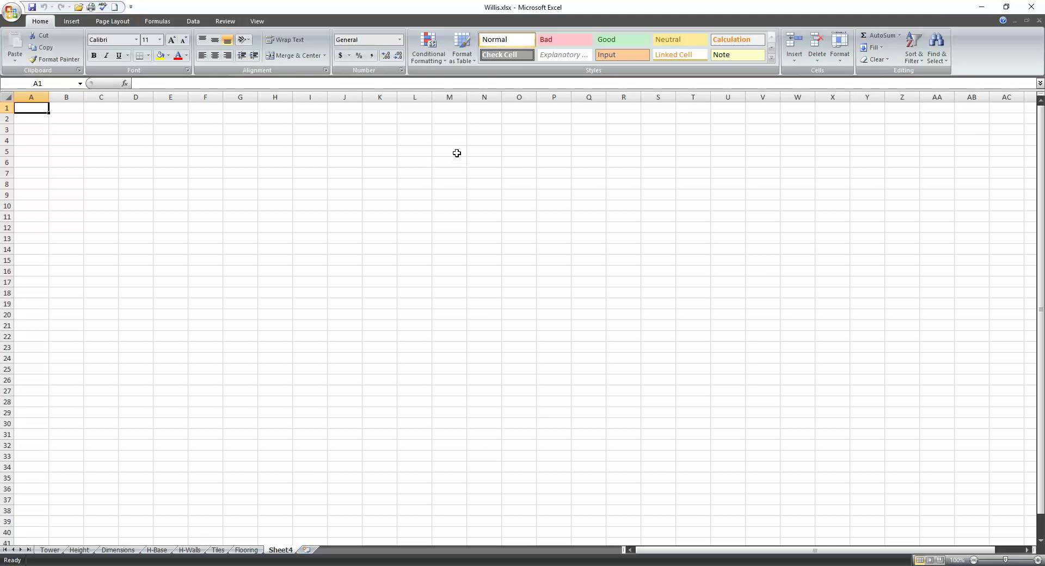
# Narrow all columns and heighten all rows of the blank Sheet4 to form a grid of small, nearly square cells
pyautogui.click(457, 152)
pyautogui.click(417, 152)
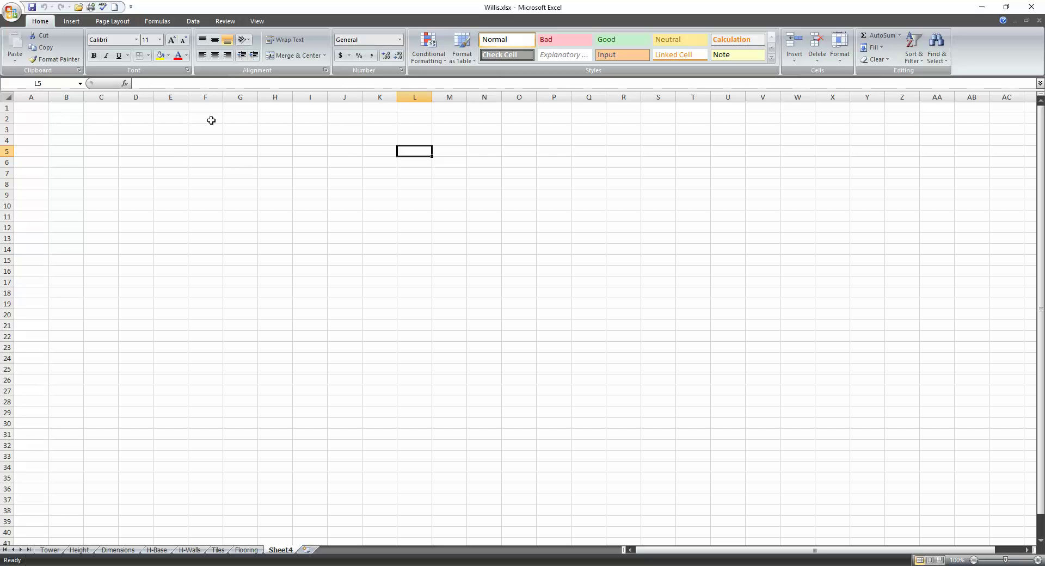
pyautogui.click(5, 97)
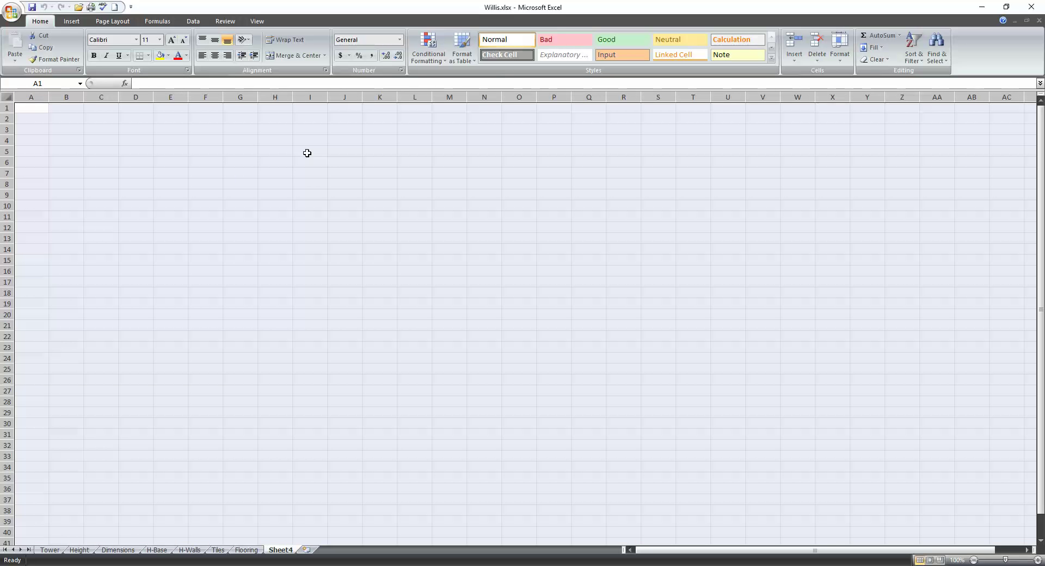
pyautogui.moveTo(49, 100); pyautogui.dragTo(23, 98)
pyautogui.click(332, 174)
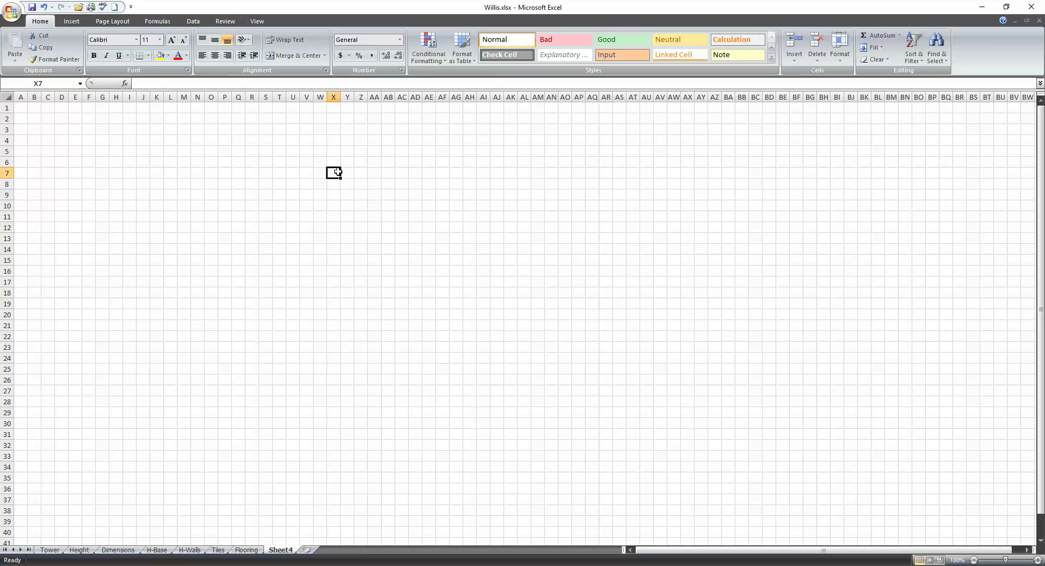
pyautogui.click(7, 97)
pyautogui.moveTo(10, 113); pyautogui.dragTo(10, 119)
pyautogui.click(293, 130)
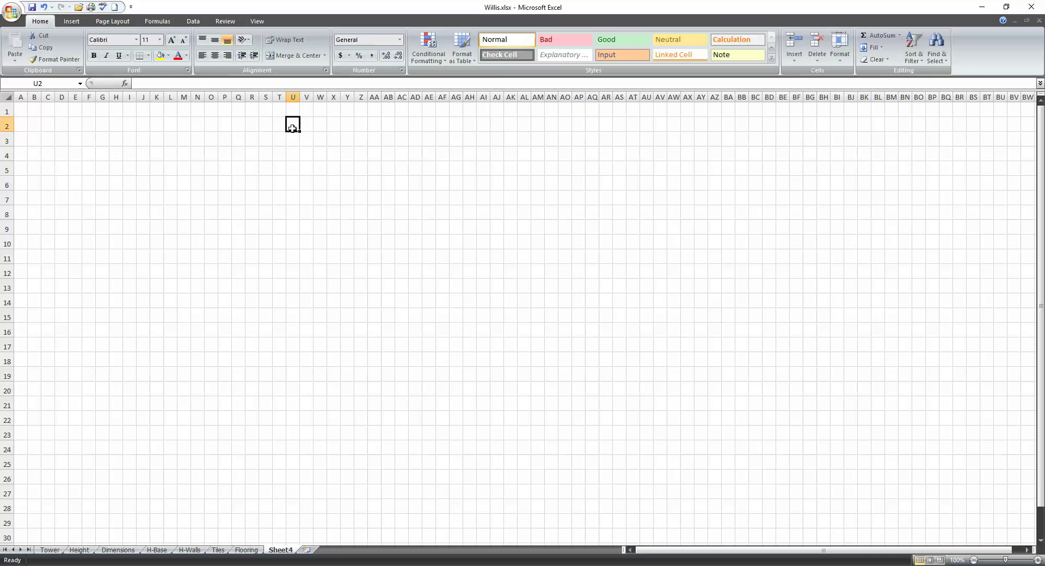
# Look through the H-Base, H-Walls, Tiles and Flooring sheets and return to H-Base
pyautogui.click(163, 553)
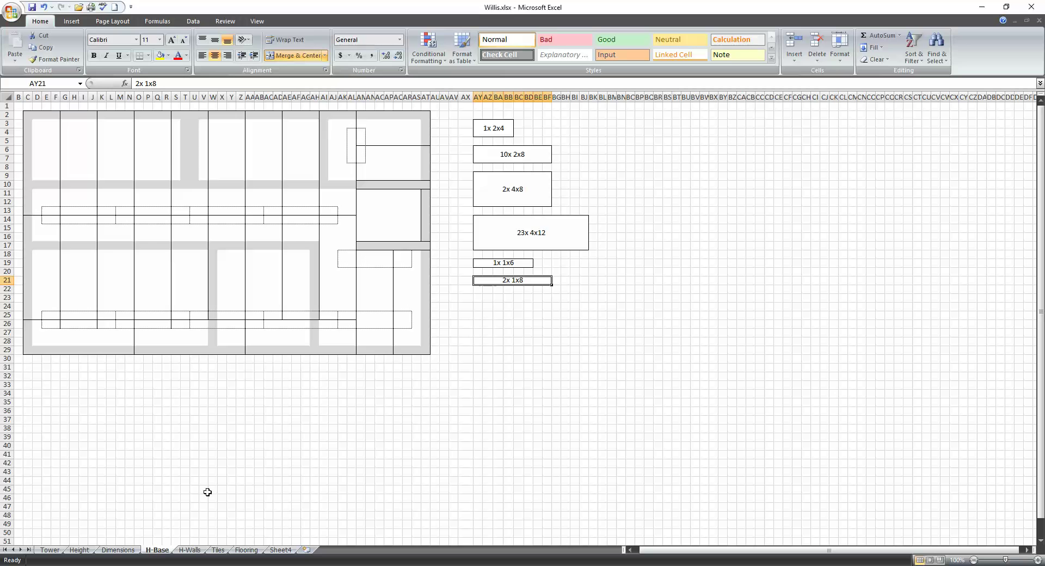
pyautogui.click(201, 550)
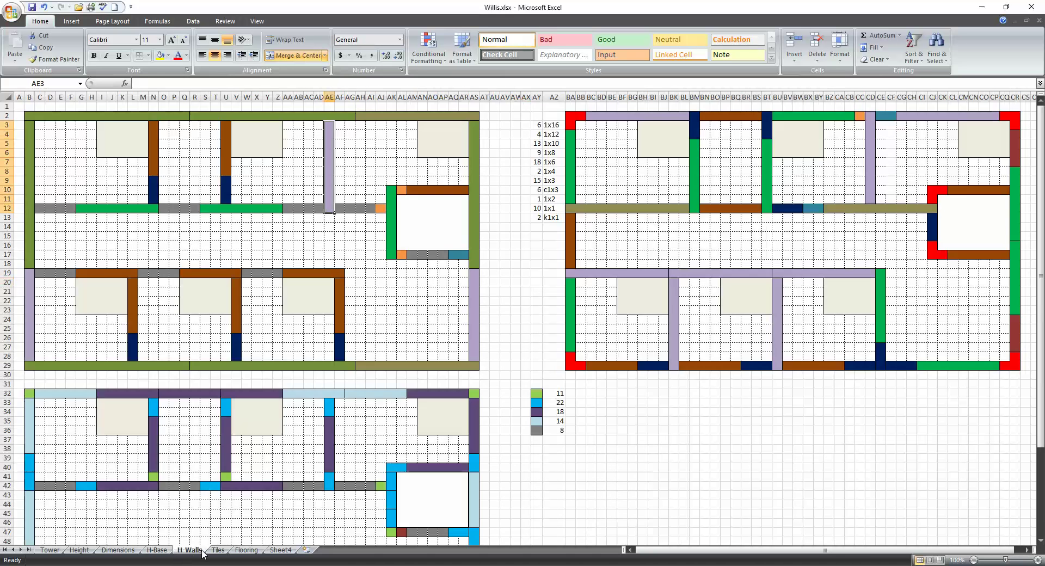
pyautogui.click(218, 551)
pyautogui.click(247, 550)
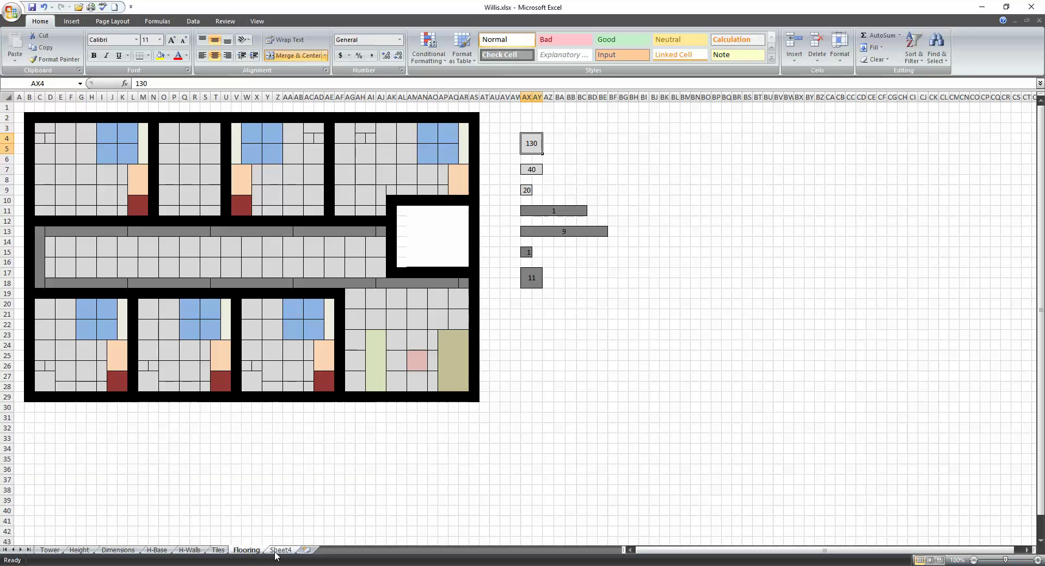
pyautogui.click(157, 550)
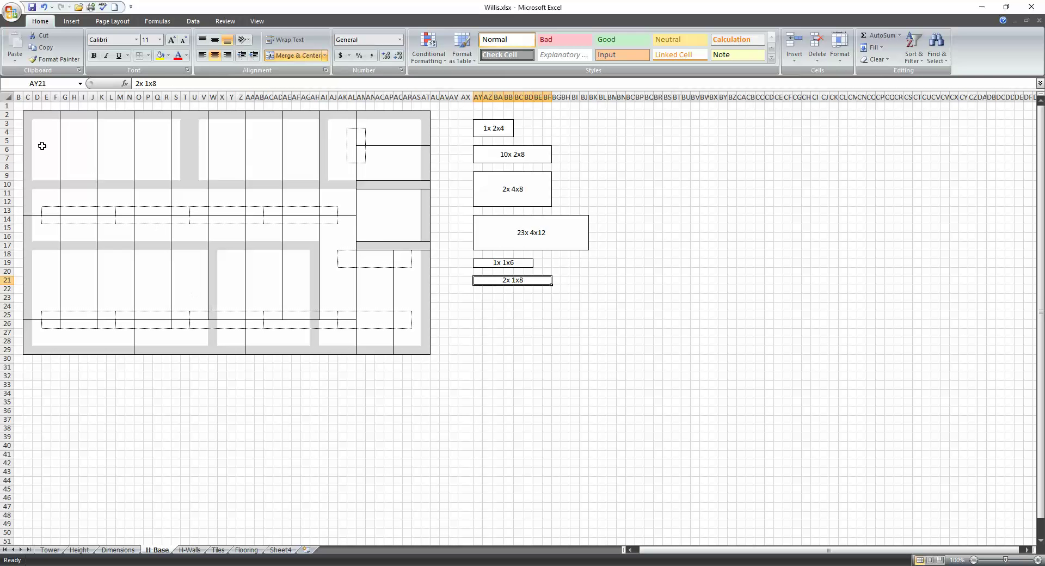
# Highlight the full base layout C2:AT29, two of its 4x12 plates, and the 4x12 entry in the parts list
pyautogui.click(29, 115)
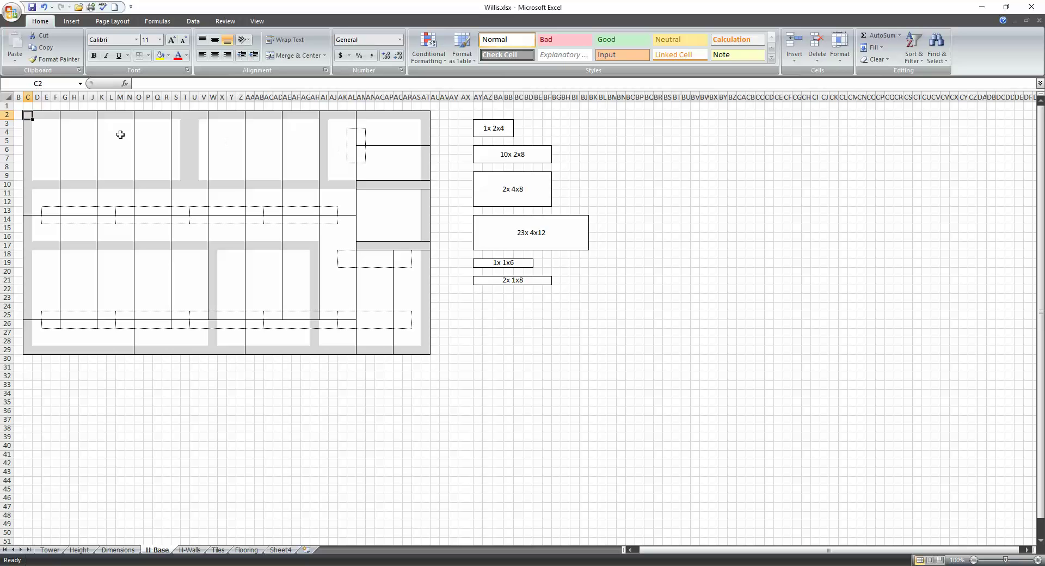
pyautogui.moveTo(30, 115); pyautogui.dragTo(396, 349)
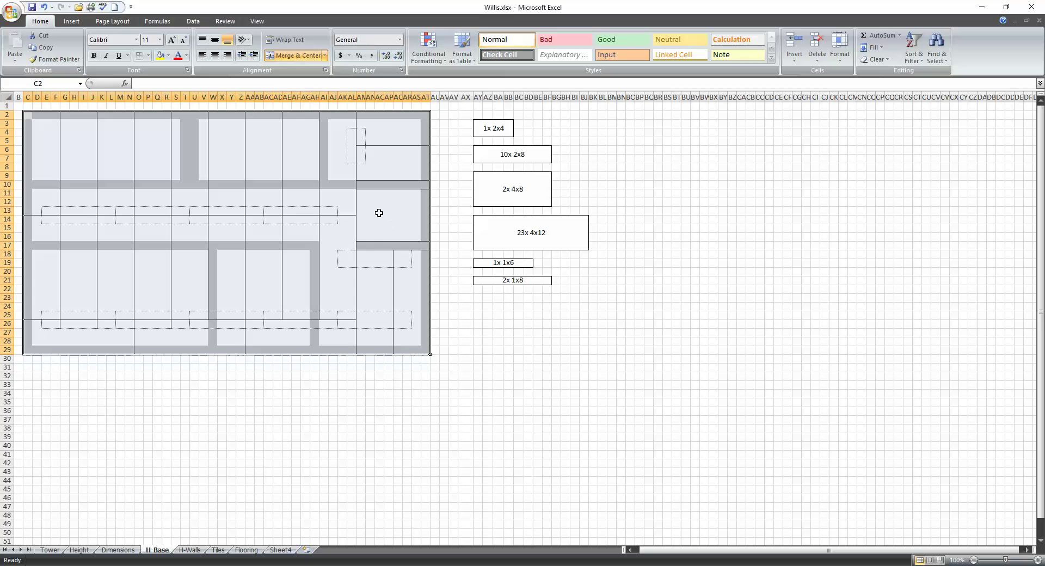
pyautogui.click(324, 115)
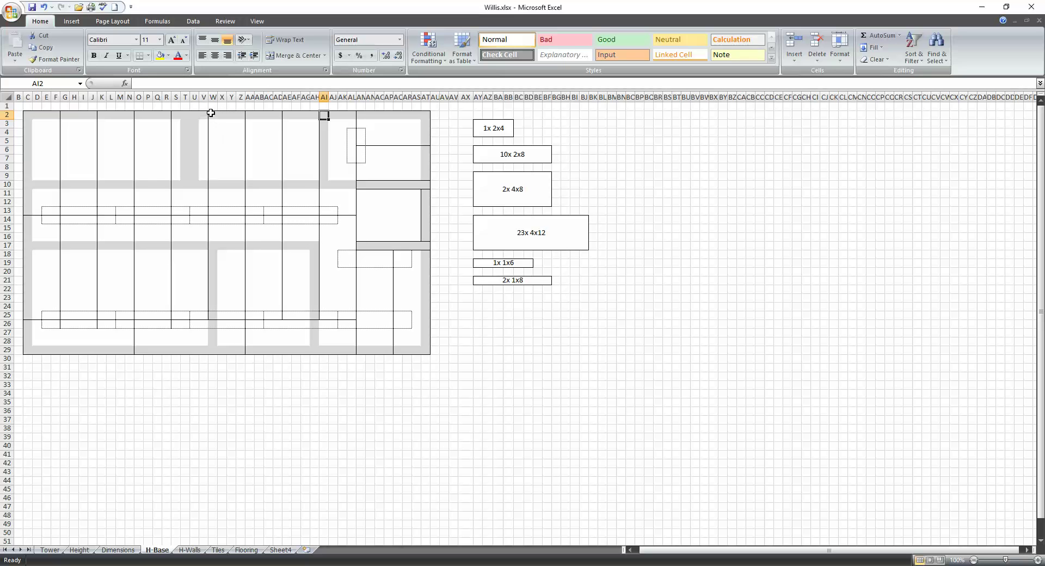
pyautogui.moveTo(211, 113); pyautogui.dragTo(238, 210)
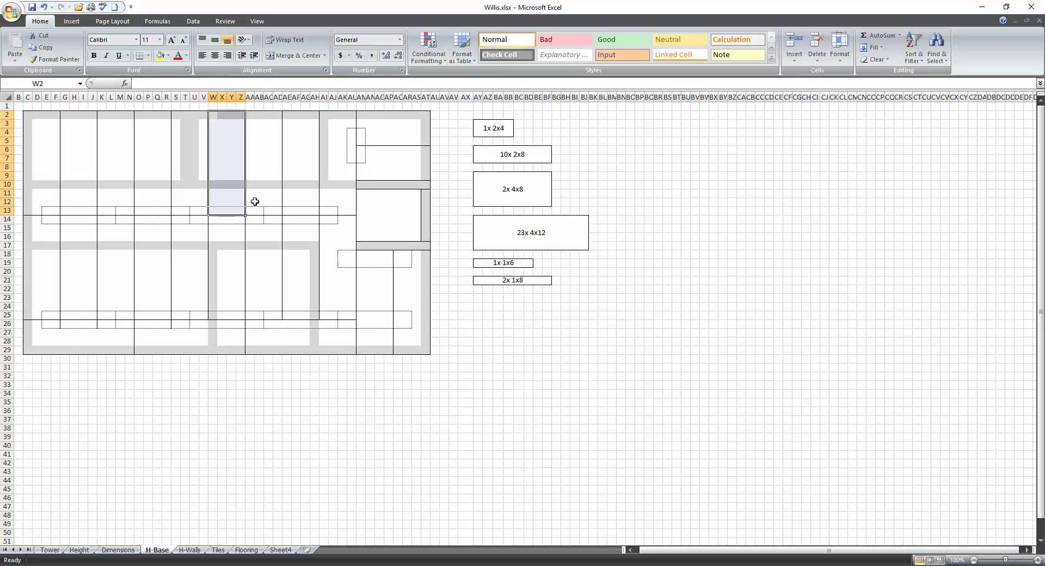
pyautogui.moveTo(26, 114); pyautogui.dragTo(57, 211)
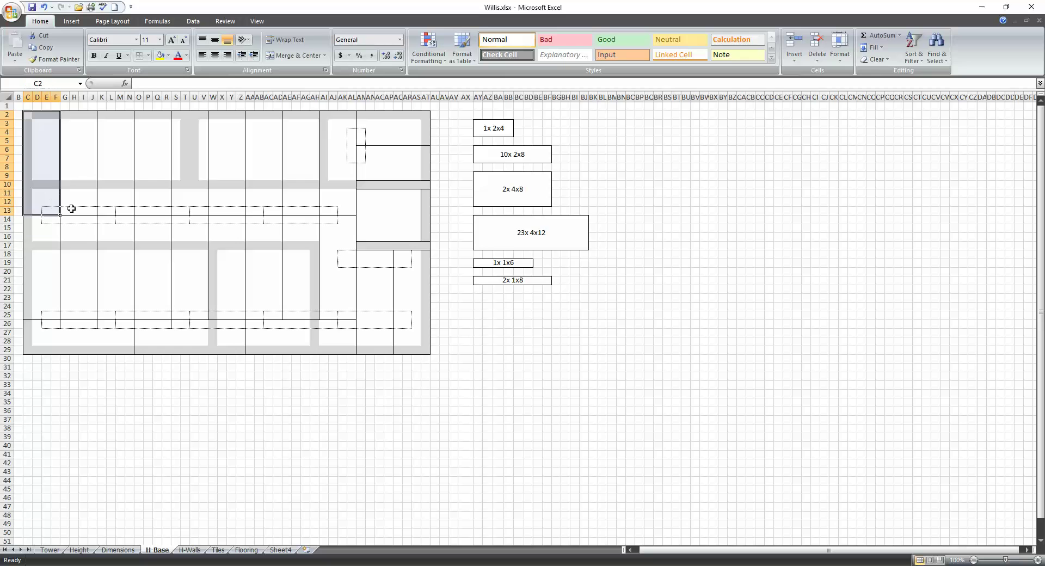
pyautogui.click(531, 240)
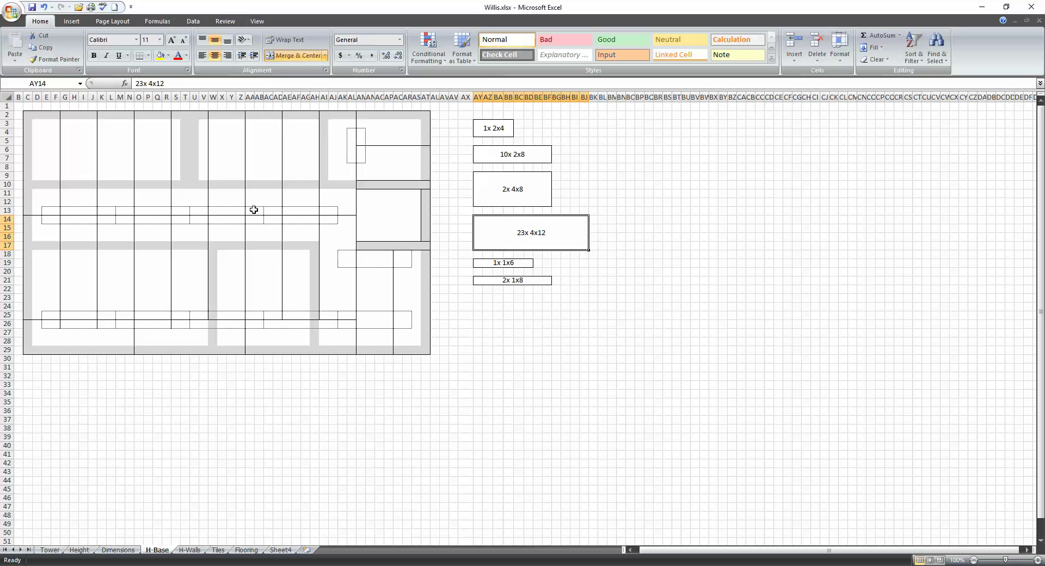
# Highlight the overlapping 2x8 and 2x4 connecting plates across the seams of the base layout
pyautogui.moveTo(253, 210); pyautogui.dragTo(194, 216)
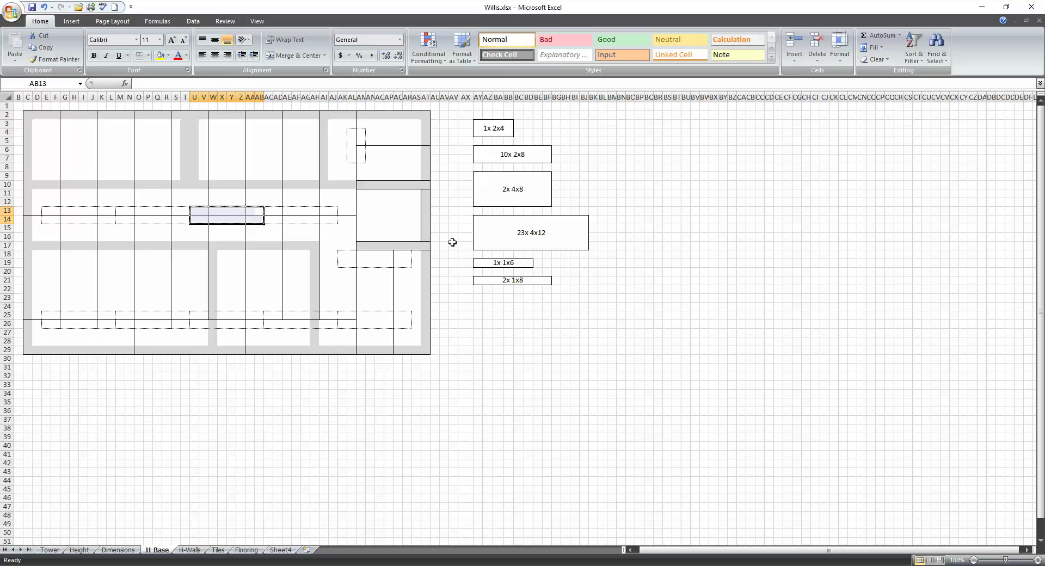
pyautogui.click(352, 140)
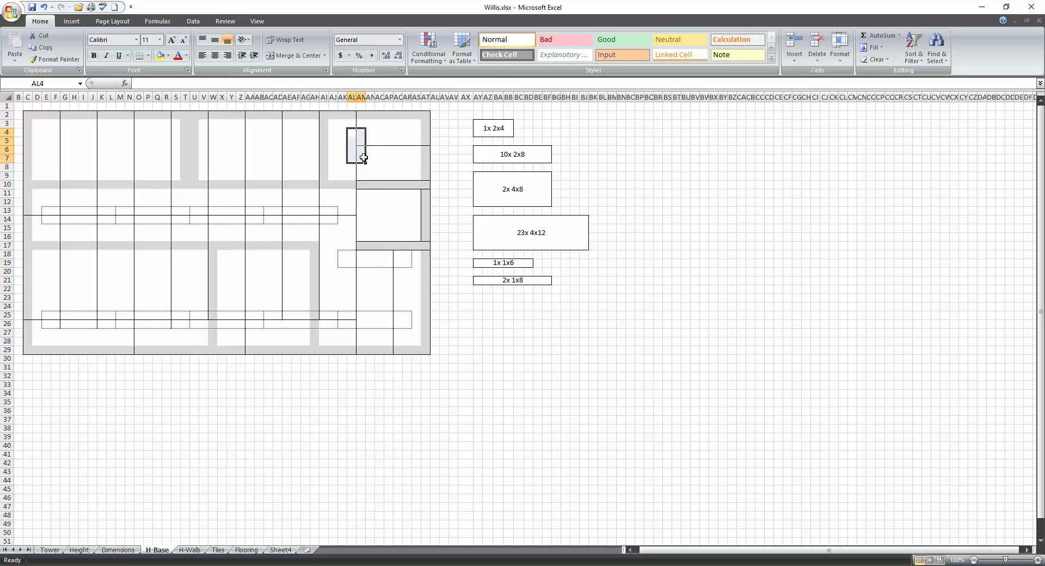
pyautogui.moveTo(344, 254); pyautogui.dragTo(408, 261)
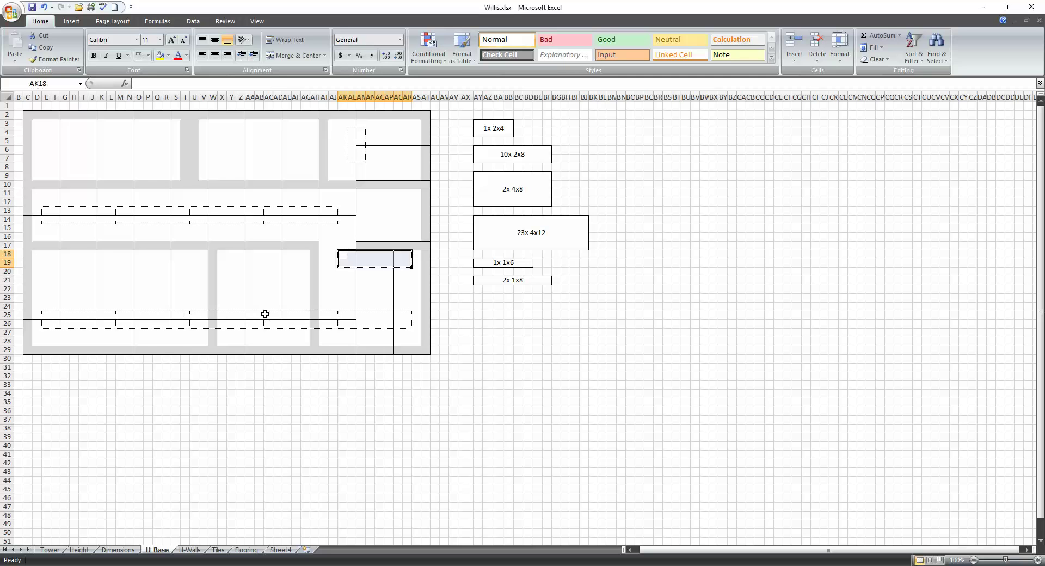
pyautogui.moveTo(267, 316); pyautogui.dragTo(353, 325)
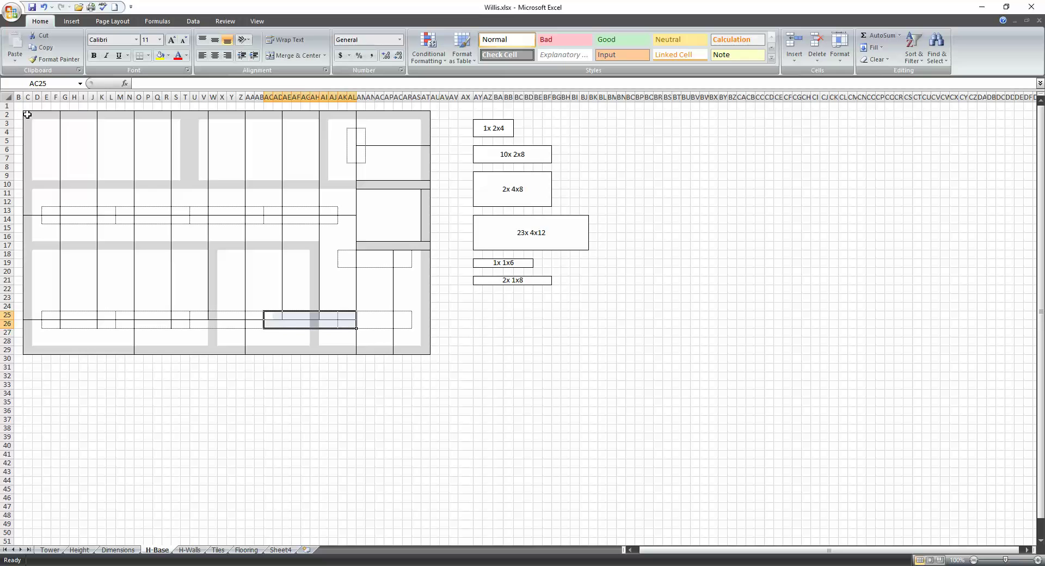
# Go through the base's parts list, highlighting the 2x8, 4x8, 4x12, 1x6 and 1x8 plate entries
pyautogui.click(515, 155)
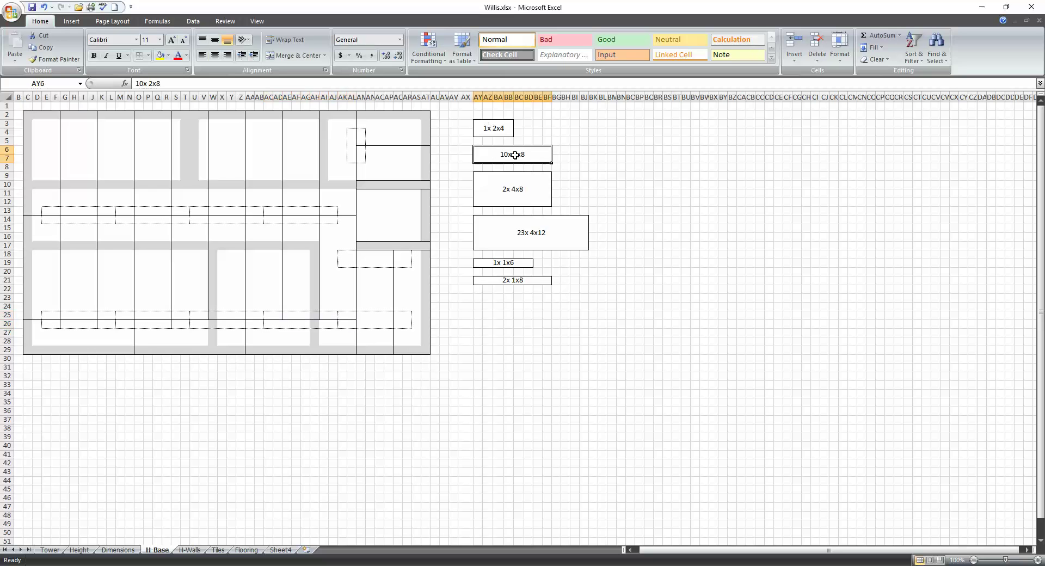
pyautogui.click(524, 194)
pyautogui.click(524, 240)
pyautogui.click(523, 262)
pyautogui.click(527, 243)
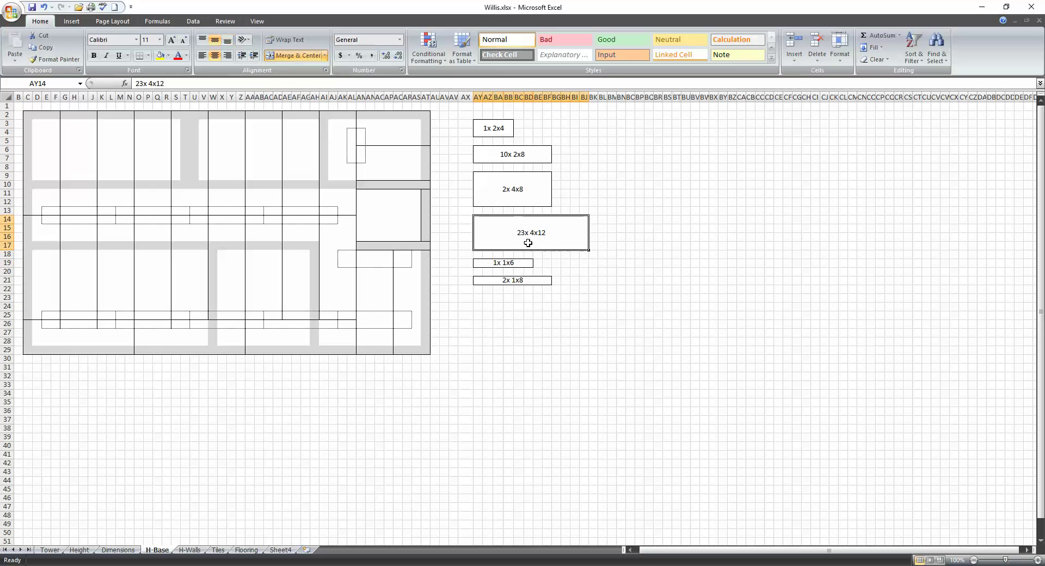
pyautogui.click(513, 280)
pyautogui.click(514, 263)
pyautogui.click(530, 235)
# Open the H-Walls sheet and highlight each of its three wall layouts in turn
pyautogui.click(189, 549)
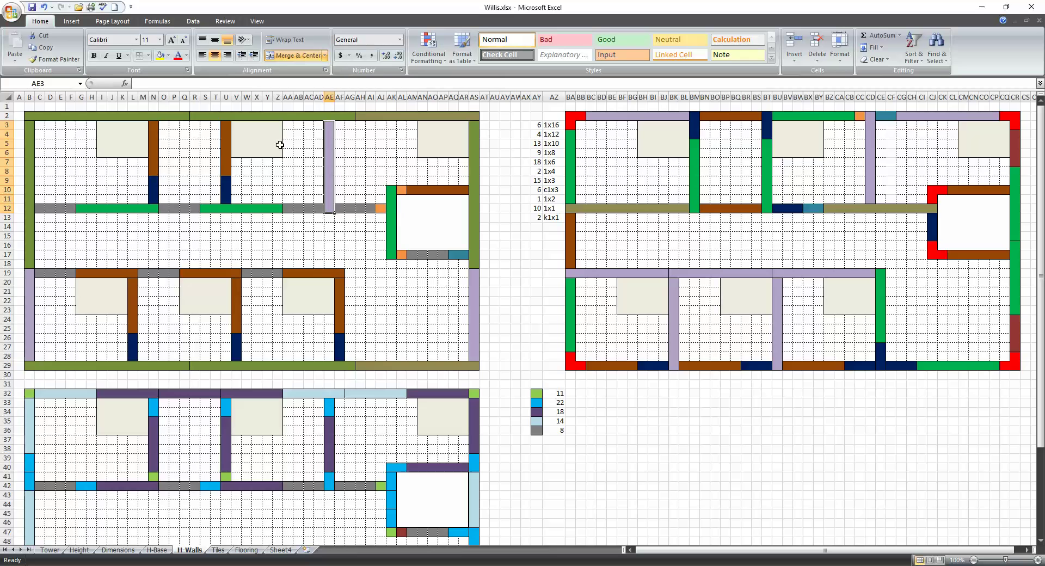
pyautogui.moveTo(29, 115); pyautogui.dragTo(474, 359)
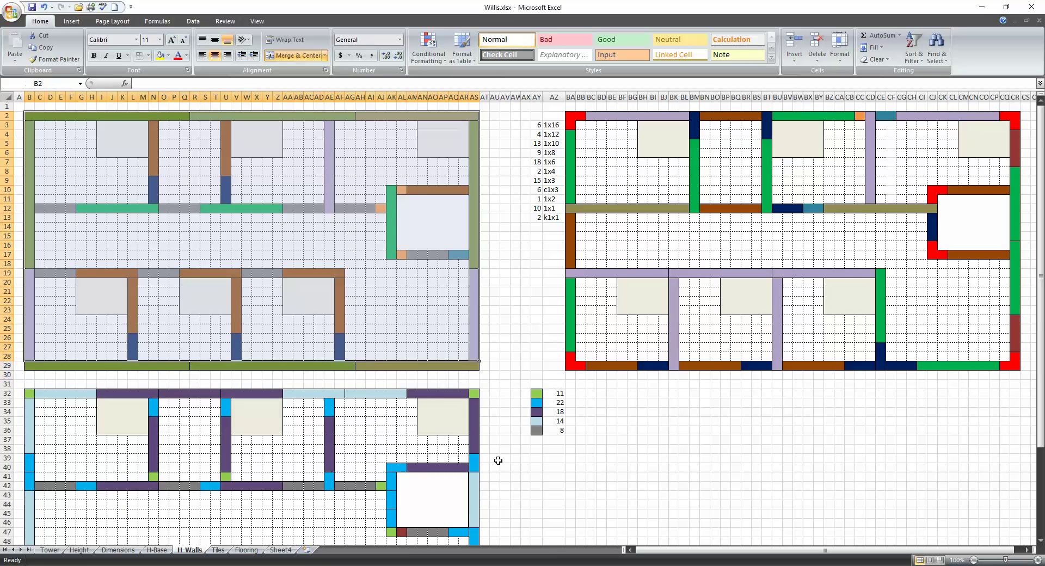
pyautogui.scroll(-5, 498, 461)
pyautogui.moveTo(30, 255); pyautogui.dragTo(484, 498)
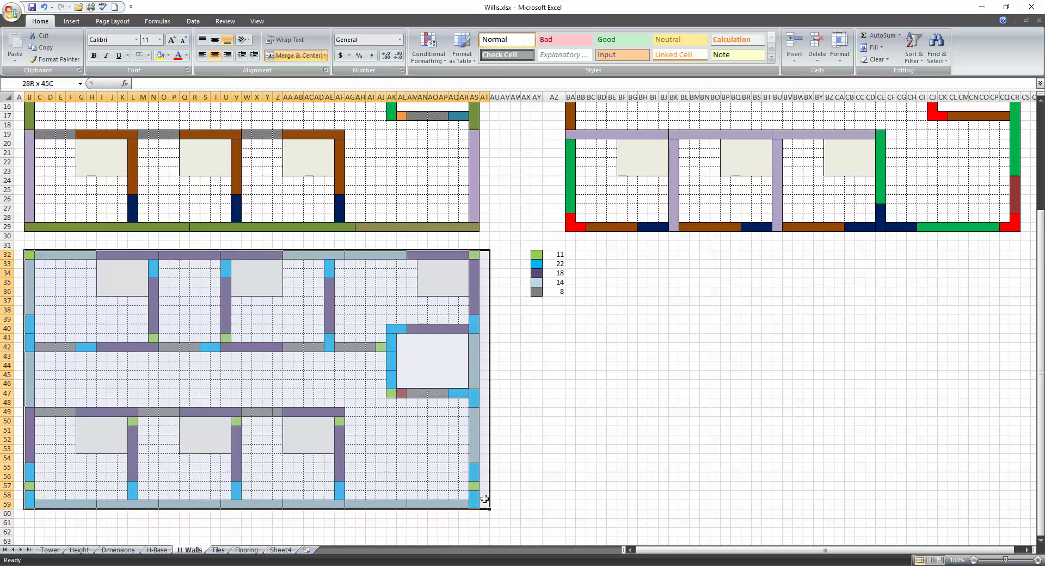
pyautogui.scroll(5, 566, 272)
pyautogui.moveTo(570, 116); pyautogui.dragTo(1015, 349)
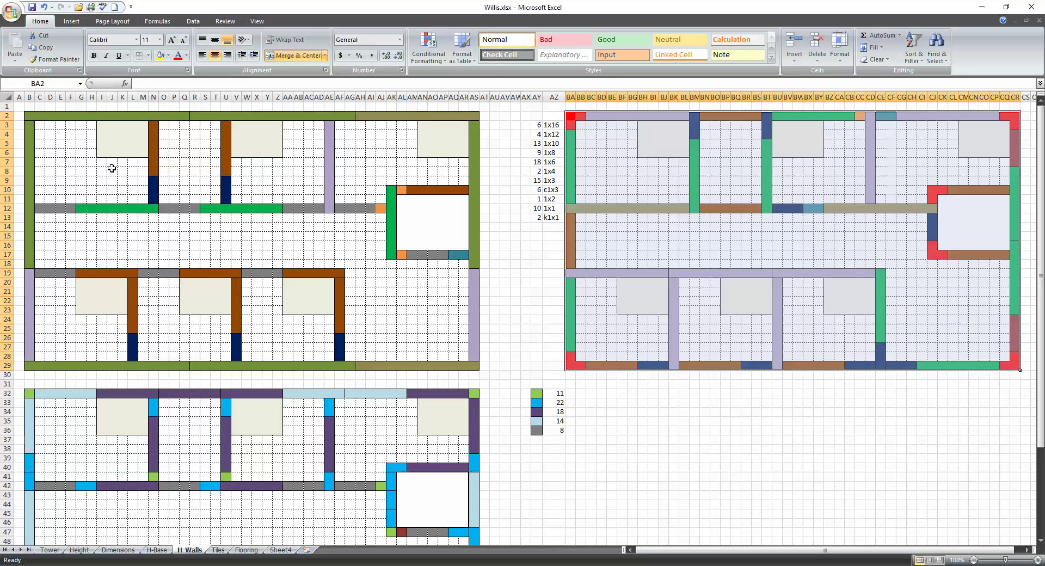
# Highlight the 1x16 and 1x12 bricks along the row 2 outer wall of the first wall layout
pyautogui.moveTo(28, 115); pyautogui.dragTo(185, 115)
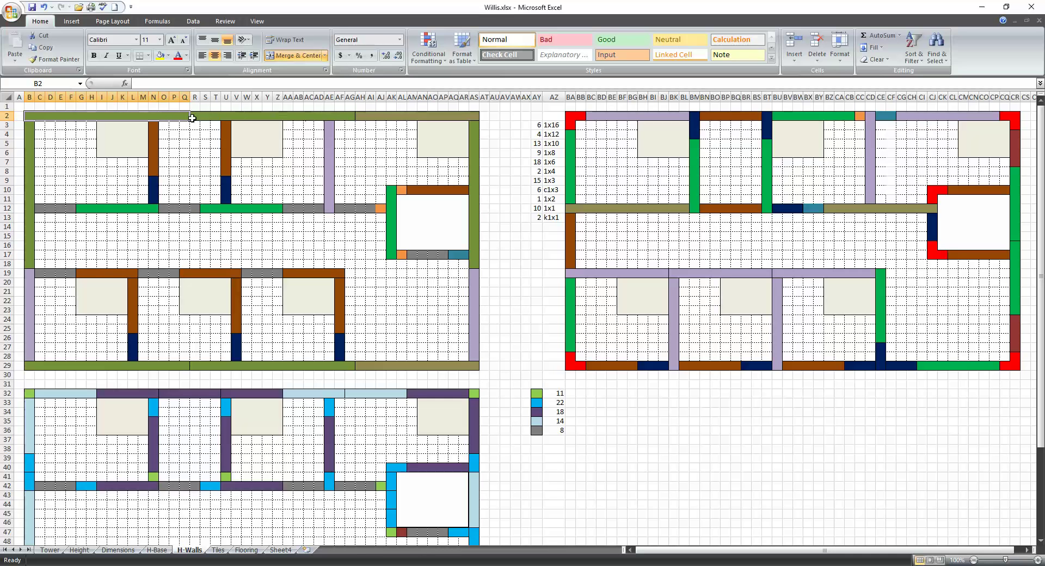
pyautogui.moveTo(28, 106); pyautogui.dragTo(203, 105)
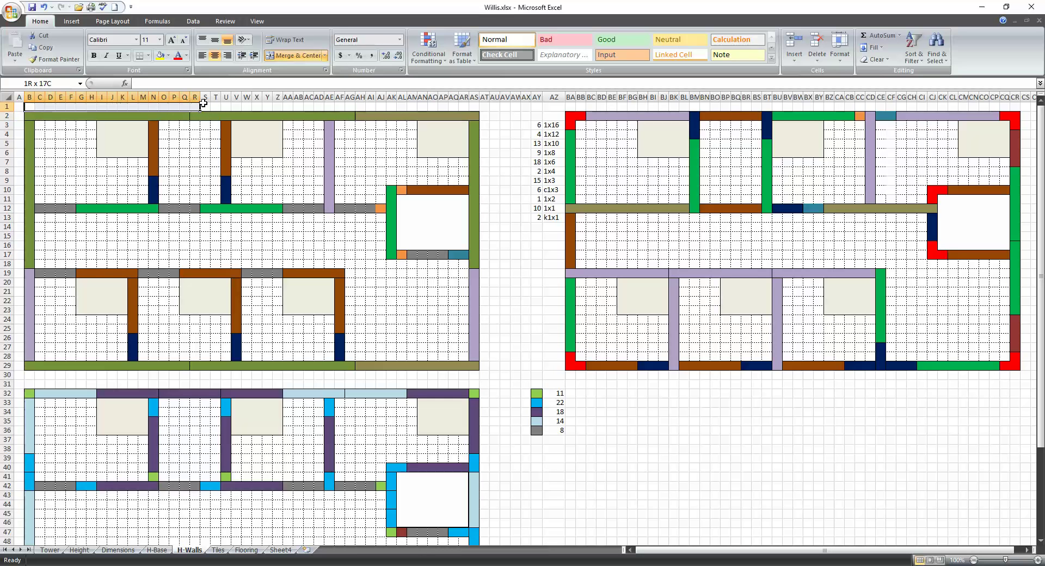
pyautogui.click(177, 114)
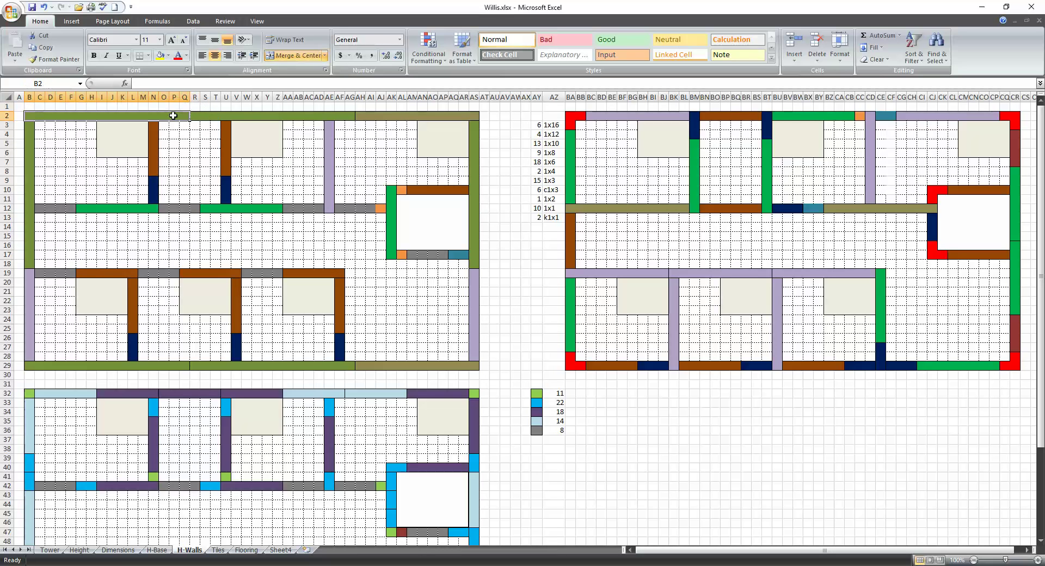
pyautogui.click(363, 111)
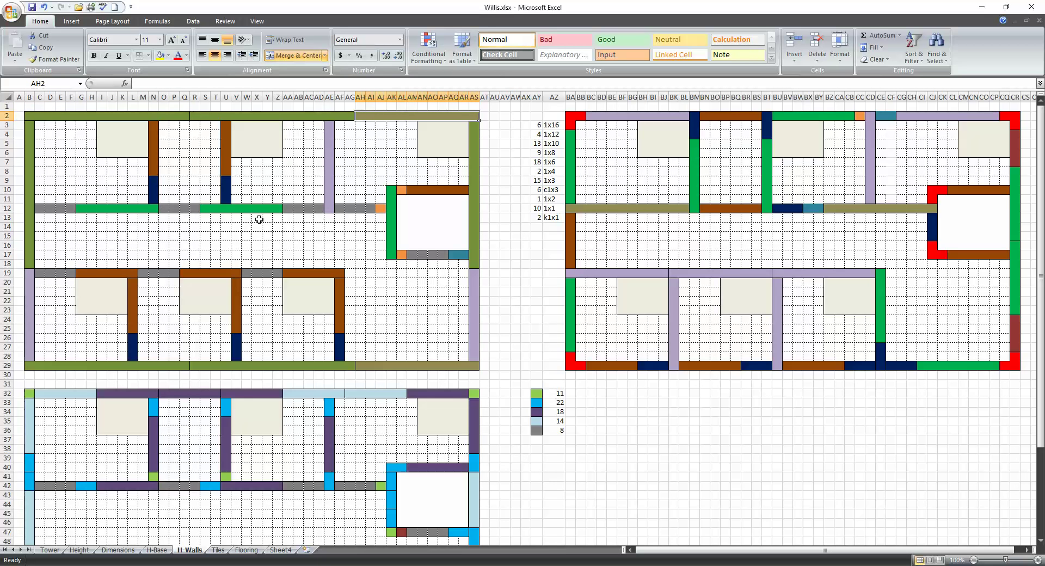
# Highlight the wall layout in B32:AS59 and the light blue piece at AG32 in its outer wall
pyautogui.scroll(-6, 262, 344)
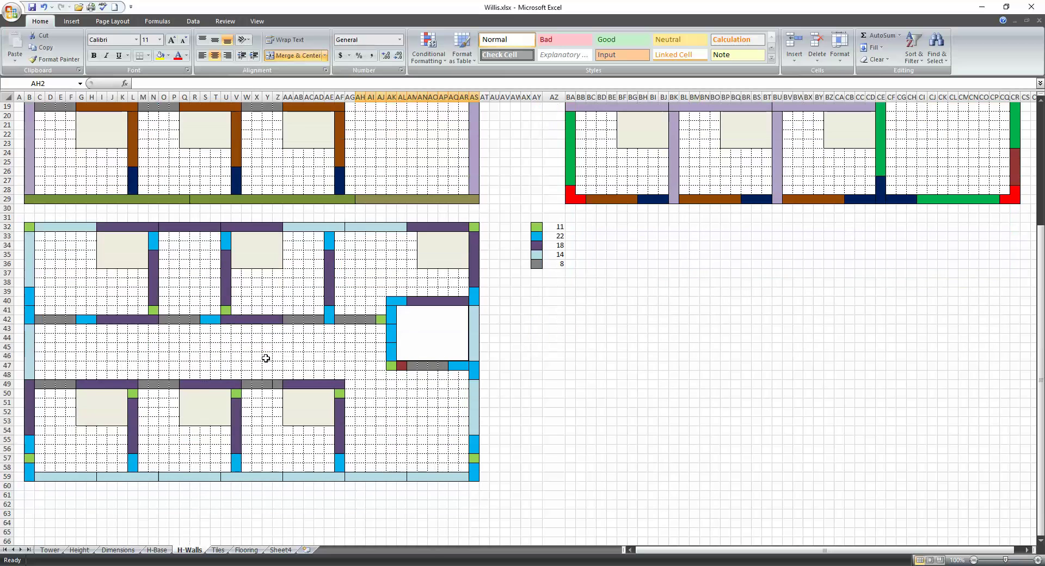
pyautogui.moveTo(29, 227)
pyautogui.mouseDown()
pyautogui.moveTo(291, 397)
pyautogui.moveTo(474, 475)
pyautogui.mouseUp()
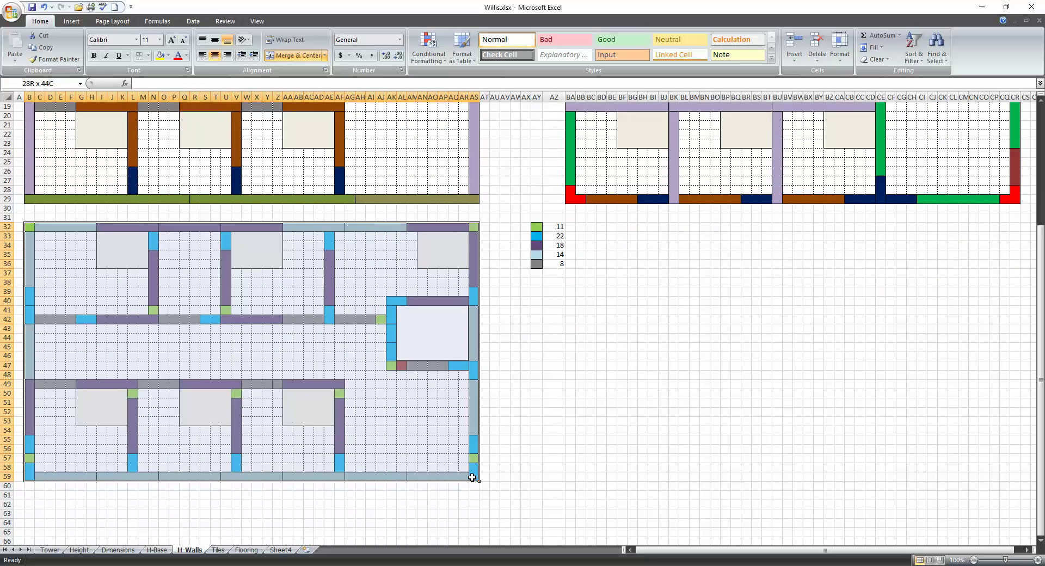
pyautogui.click(377, 228)
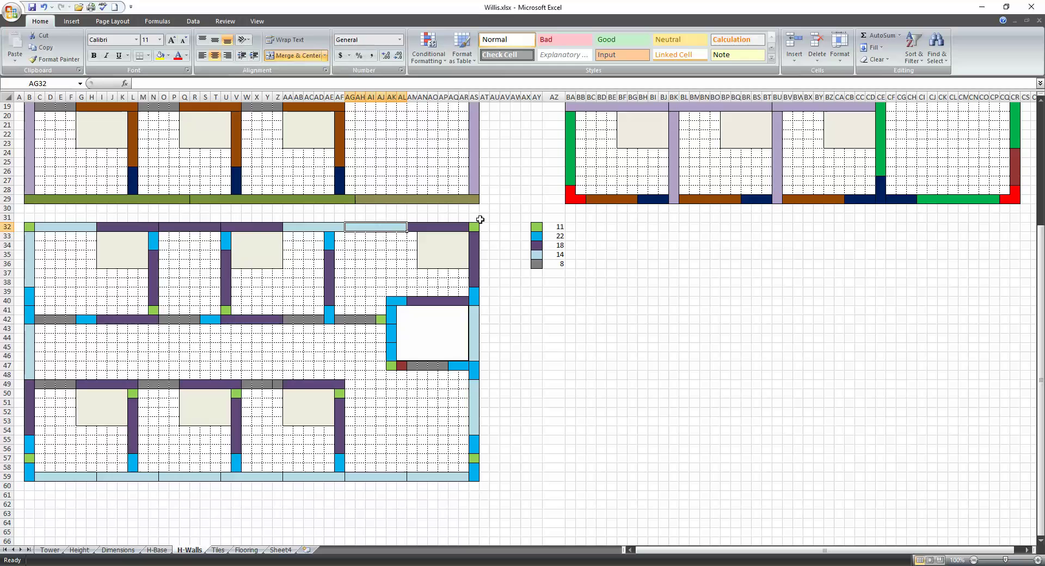
# Switch to the browser window to show the paused video "LEGO Hospital: Adding the 5th floor", and return to the workbook
pyautogui.hotkey('alt', 'Tab')
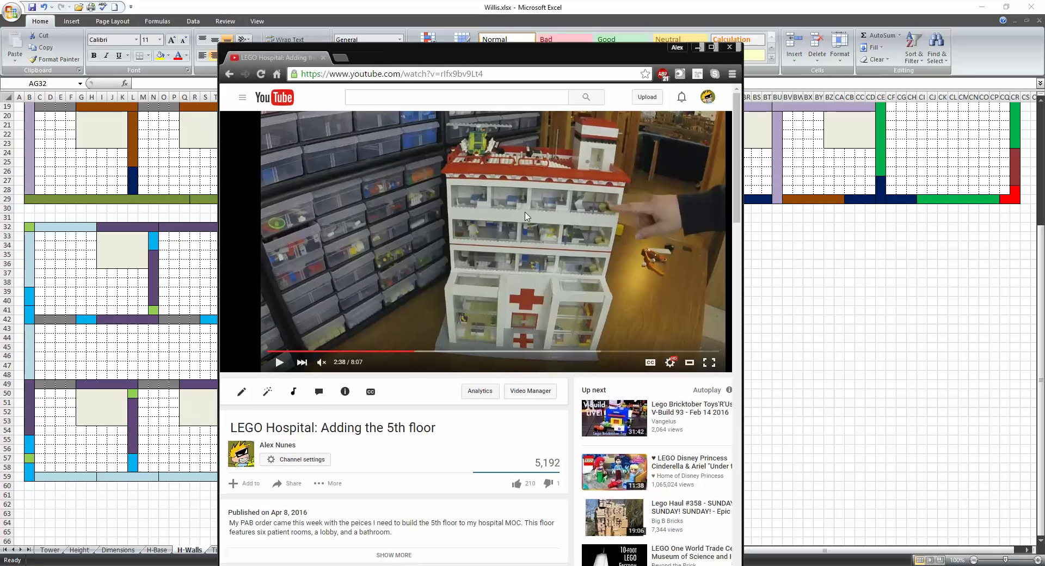
pyautogui.hotkey('alt', 'Tab')
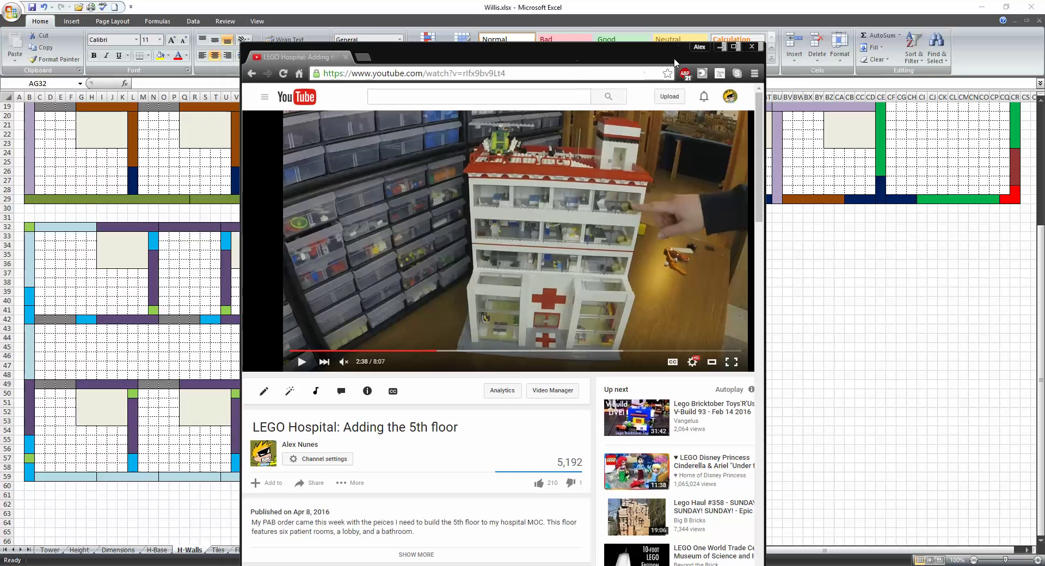
# Highlight the light blue pieces one after another along the row 59 outer wall of the third wall layout
pyautogui.click(65, 476)
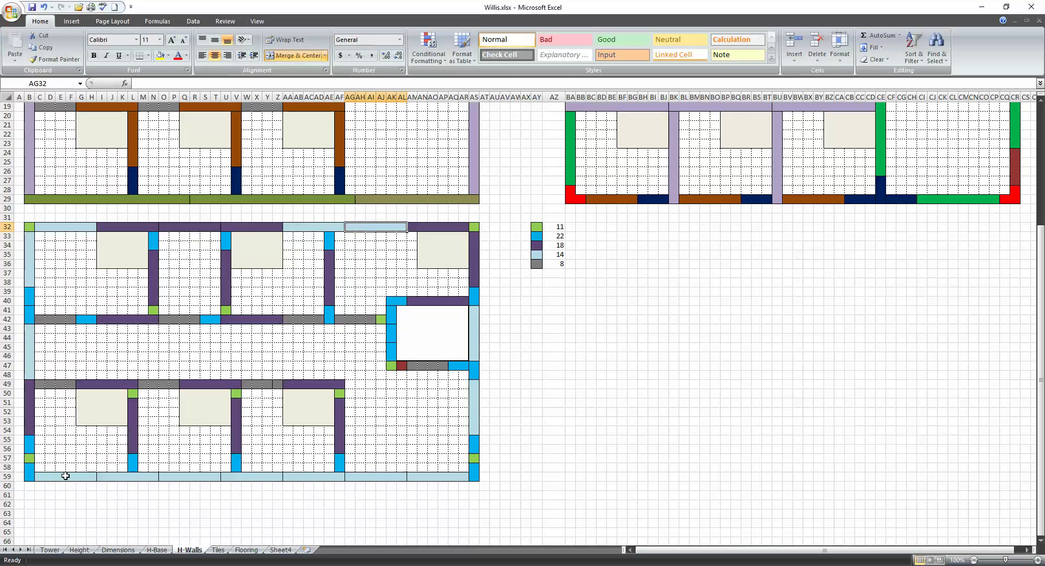
pyautogui.click(124, 477)
pyautogui.click(187, 477)
pyautogui.click(251, 477)
pyautogui.click(314, 477)
pyautogui.click(429, 477)
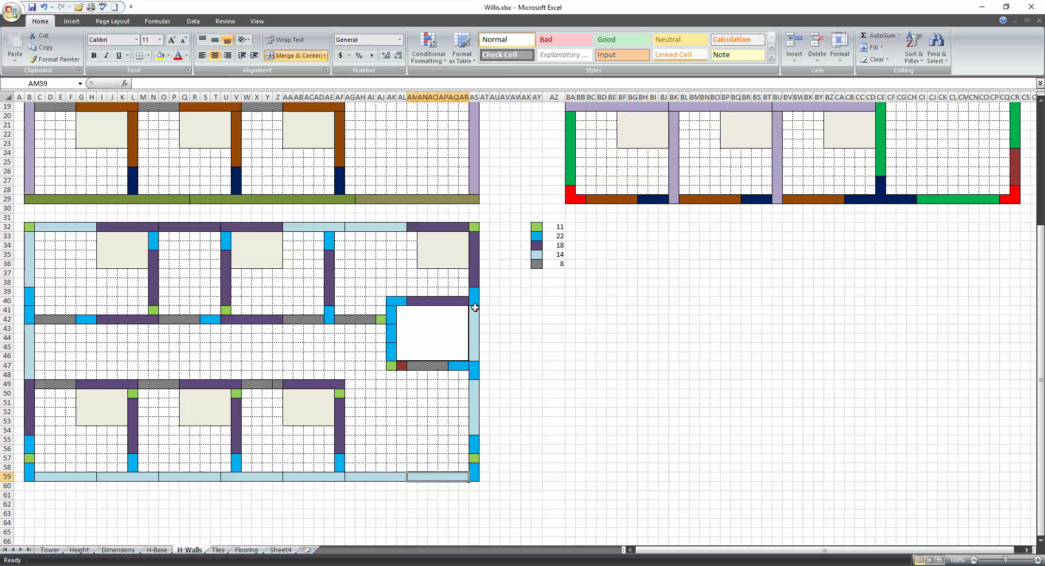
# Go through the third layout's colour legend in AY32:AY36, highlighting the green, purple, light blue and grey entries
pyautogui.click(537, 226)
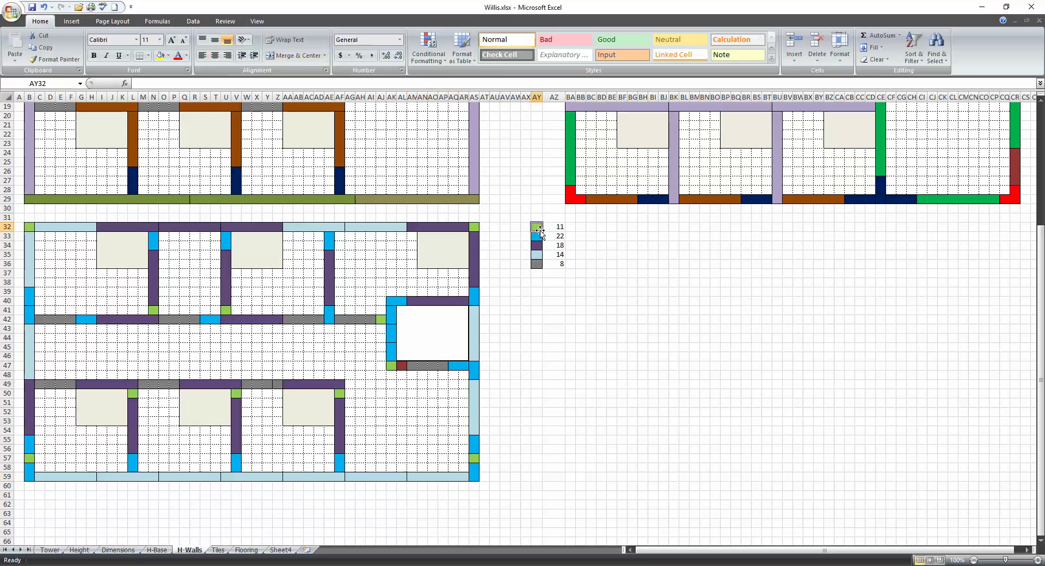
pyautogui.click(539, 245)
pyautogui.click(540, 254)
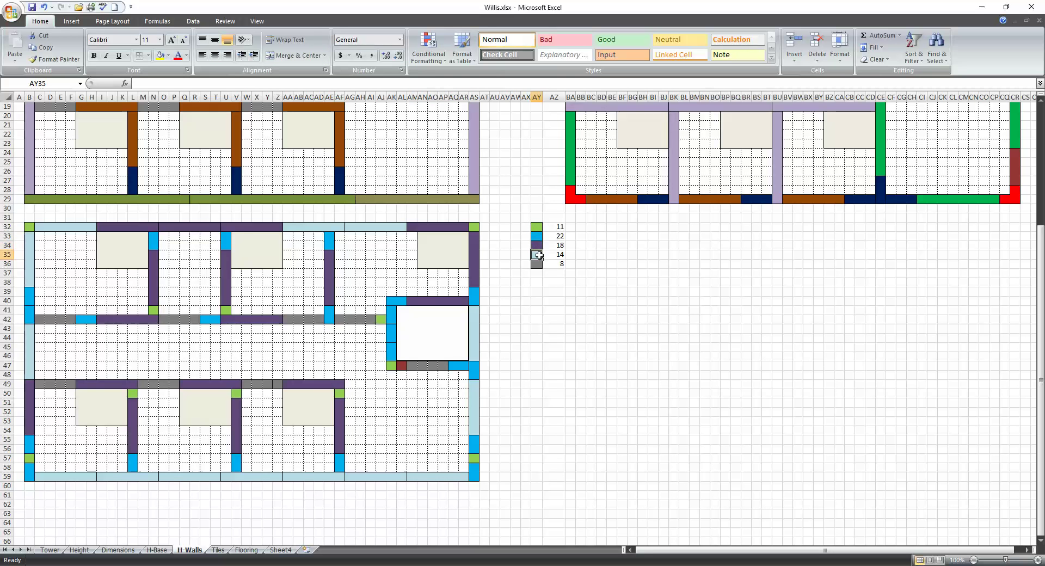
pyautogui.click(538, 263)
# In the first wall layout, highlight room C20:K28, corridor C13:AJ18, open area AG18:AR28 and the grey pieces in rows 17 and 12
pyautogui.scroll(3, 470, 518)
pyautogui.scroll(3, 470, 518)
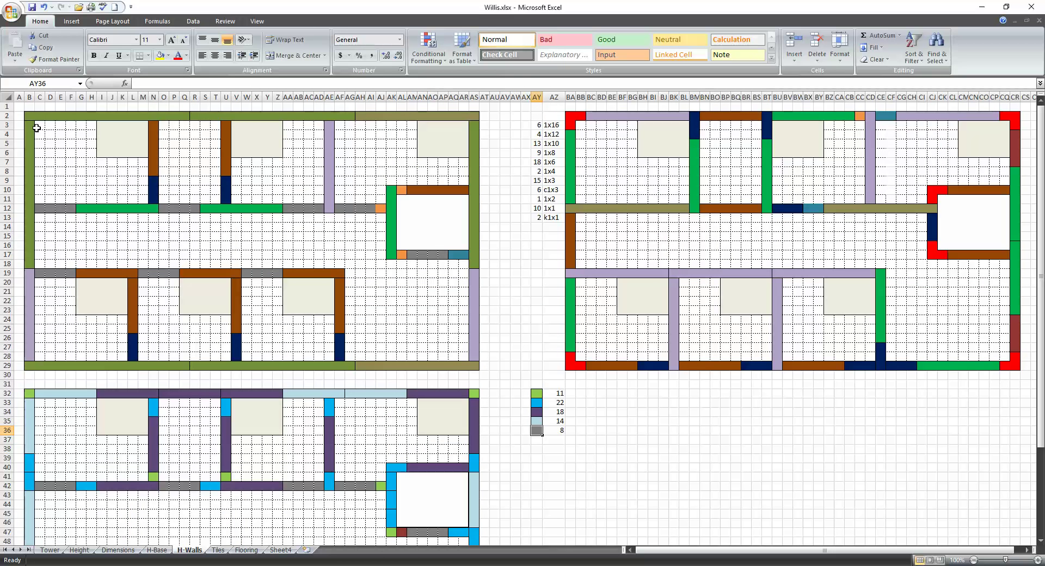
pyautogui.moveTo(41, 281); pyautogui.dragTo(125, 357)
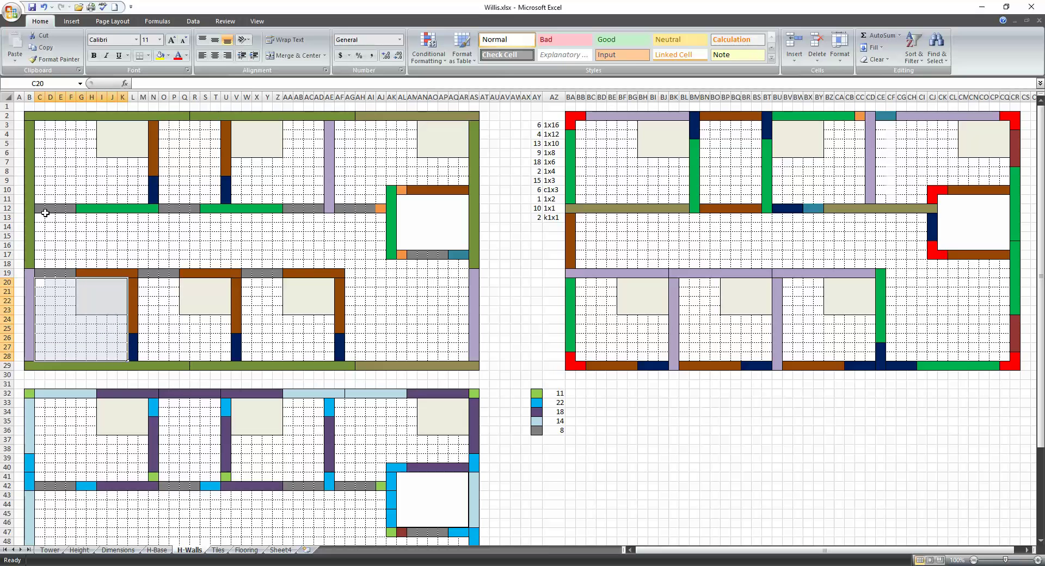
pyautogui.moveTo(42, 216); pyautogui.dragTo(396, 268)
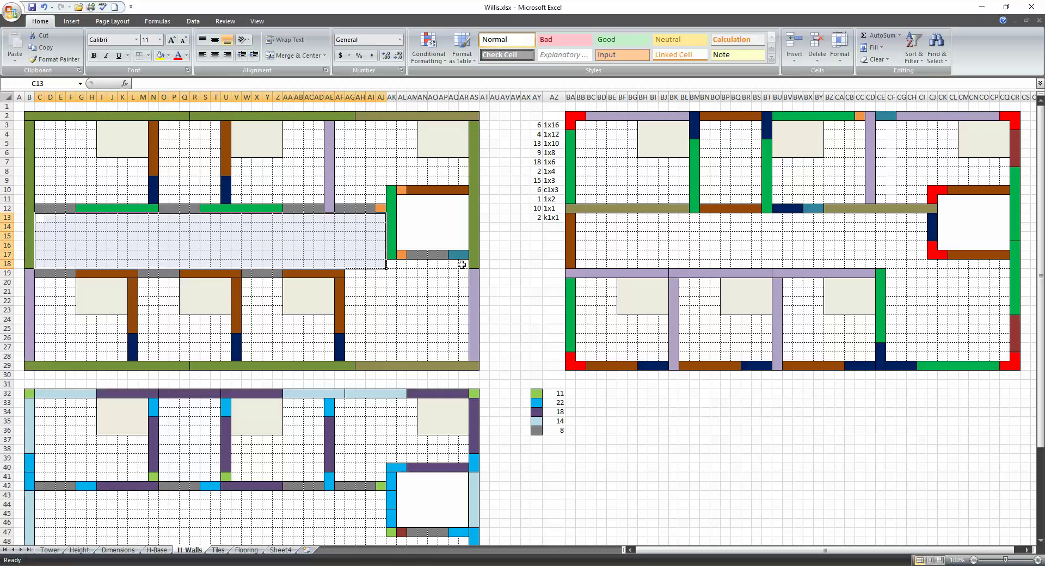
pyautogui.moveTo(461, 264); pyautogui.dragTo(351, 354)
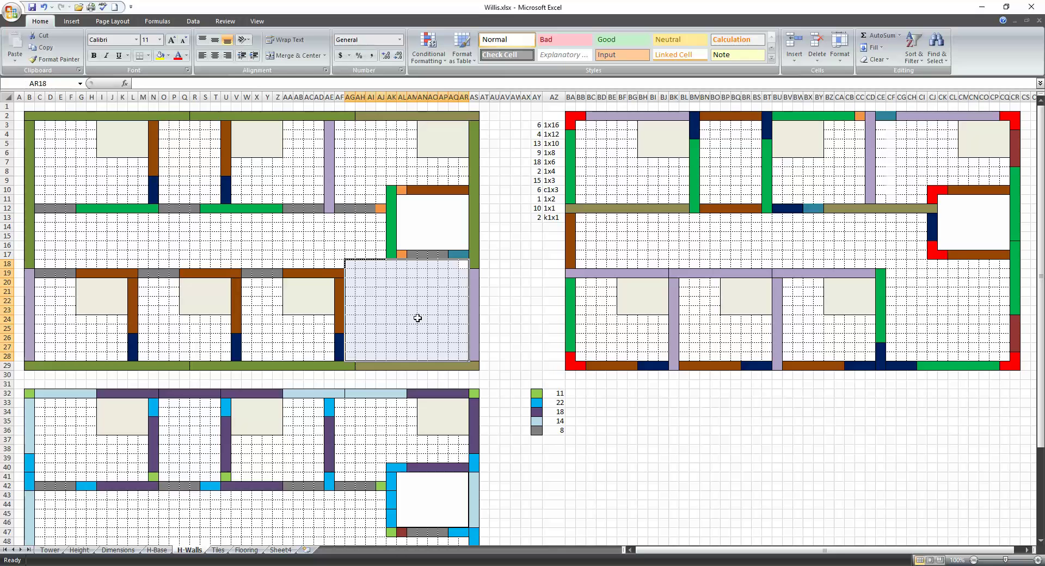
pyautogui.moveTo(409, 254); pyautogui.dragTo(445, 255)
pyautogui.moveTo(370, 211); pyautogui.dragTo(318, 207)
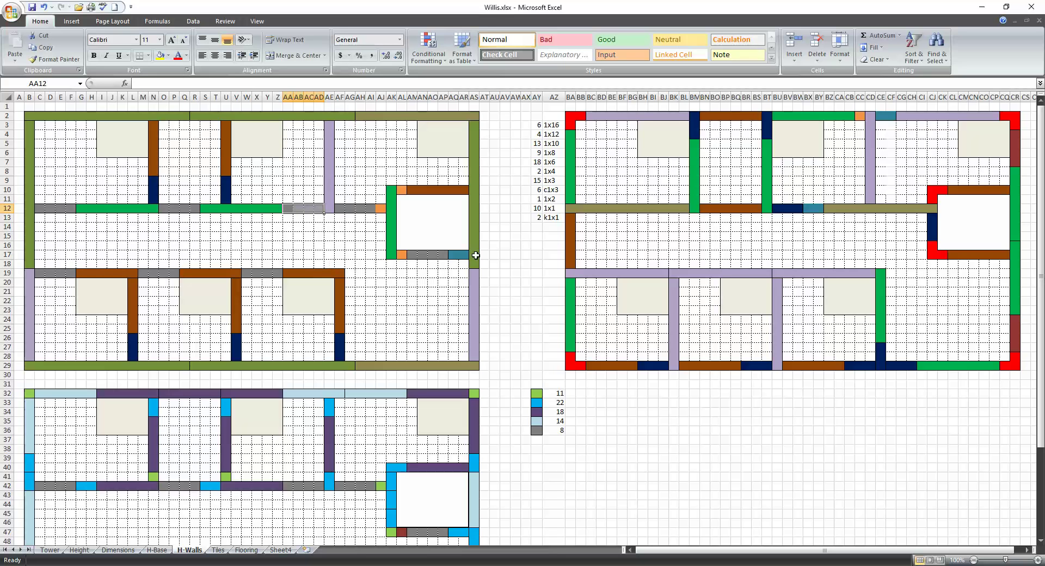
# Highlight the brick at BA12 in the second wall layout and the bricks at R2, AE3 and S12 in the first
pyautogui.click(650, 206)
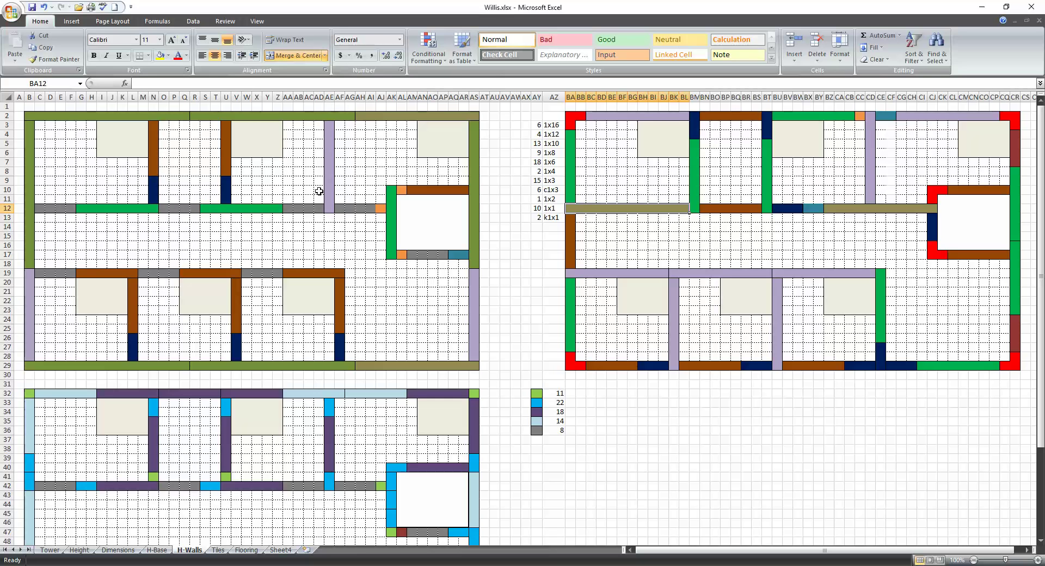
pyautogui.click(329, 116)
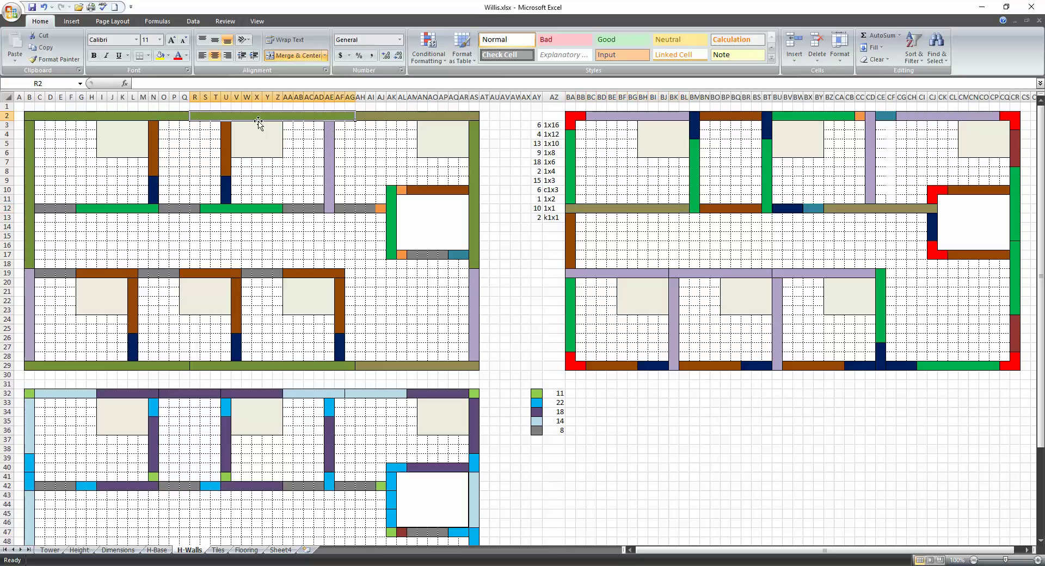
pyautogui.click(330, 151)
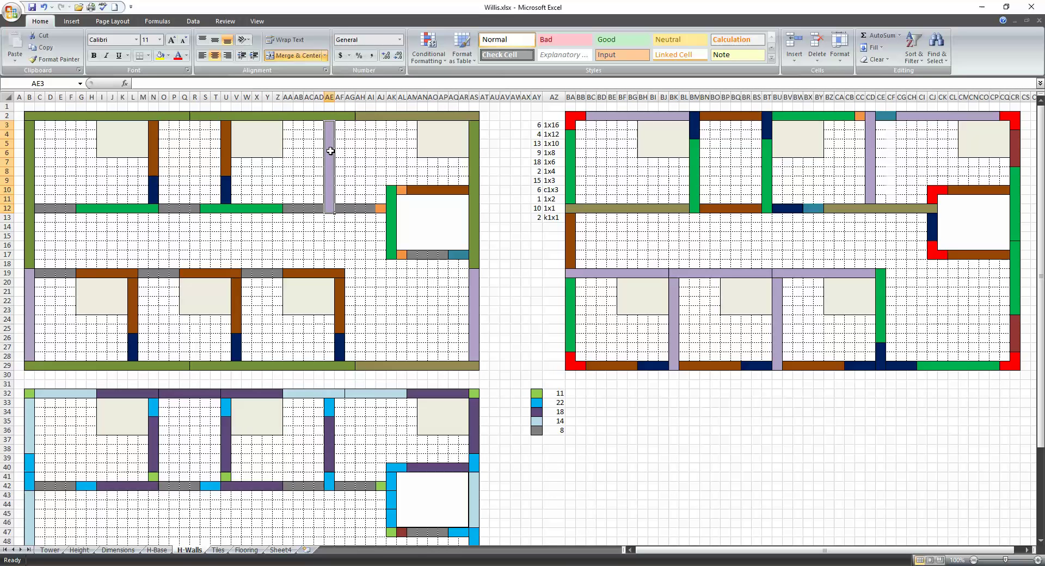
pyautogui.click(256, 210)
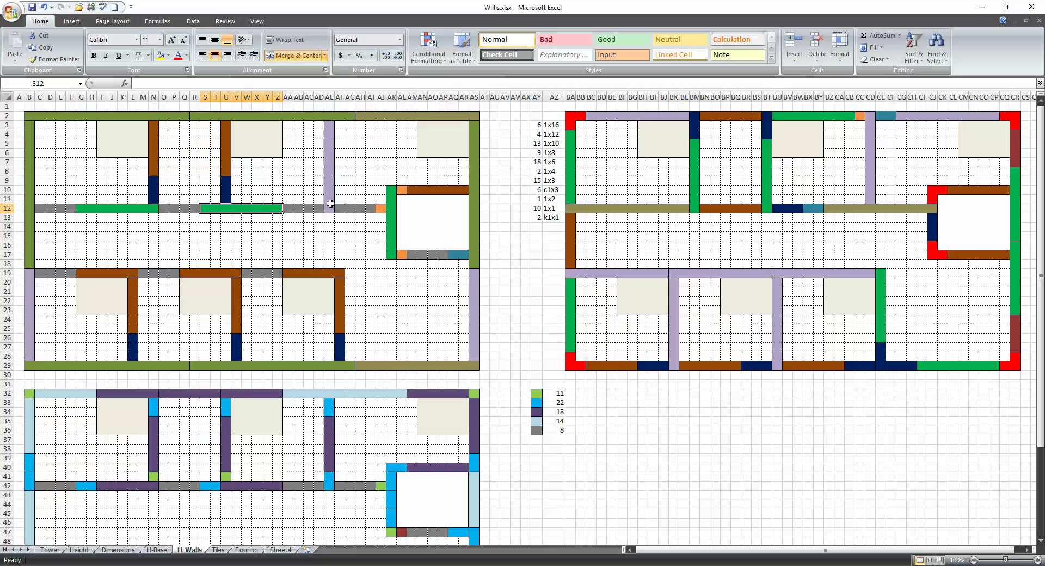
# Highlight the 1x16 entry and its count in the walls' parts list, and the matching brick at R2
pyautogui.click(525, 125)
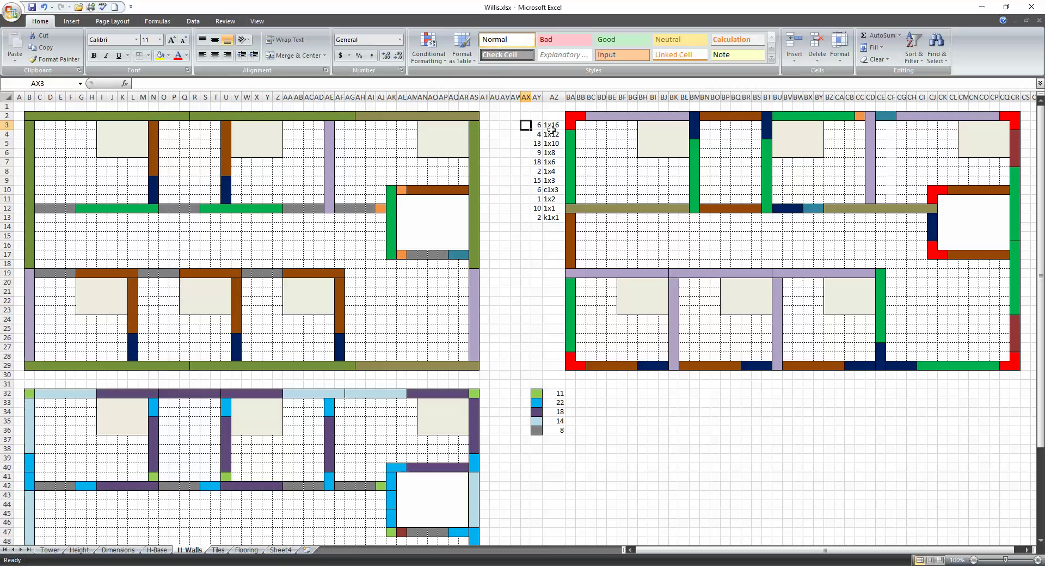
pyautogui.click(536, 125)
pyautogui.click(552, 127)
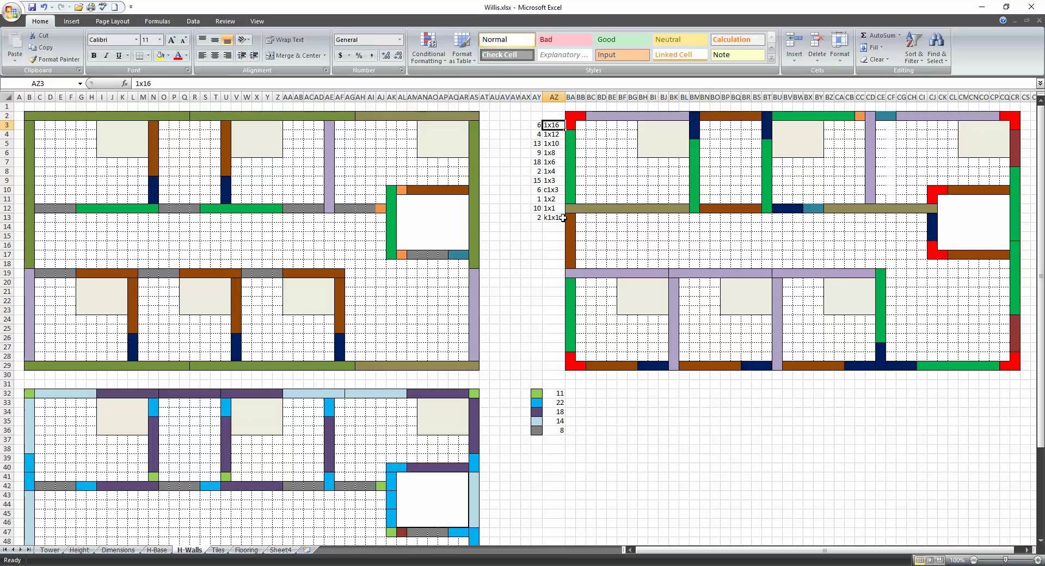
pyautogui.click(306, 117)
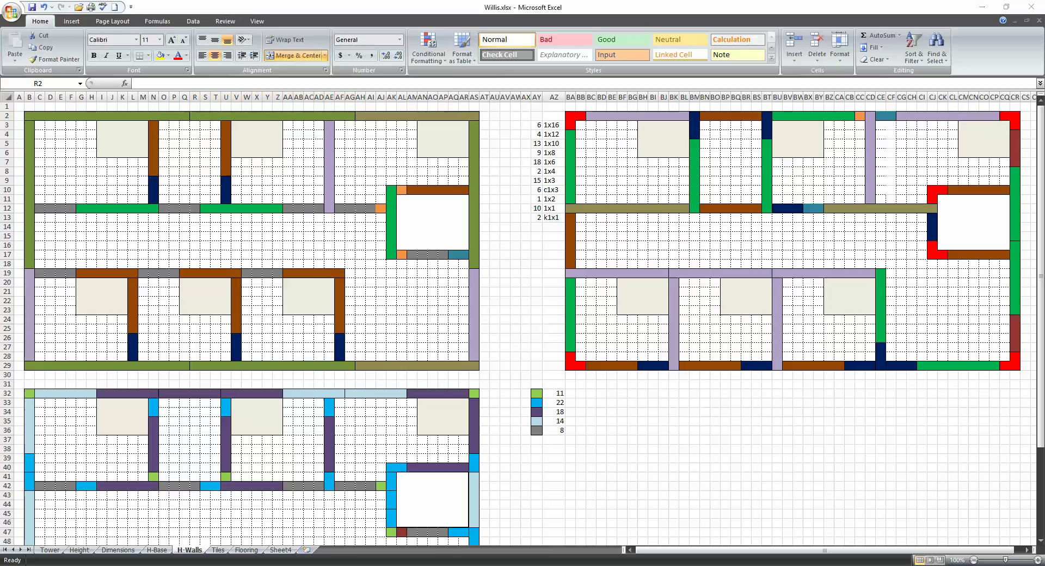
# Show the LEGO Shop's Pick a Brick page, examine the white bricks' sizes and prices, and return to the workbook
pyautogui.moveTo(1044, 98); pyautogui.dragTo(630, 1)
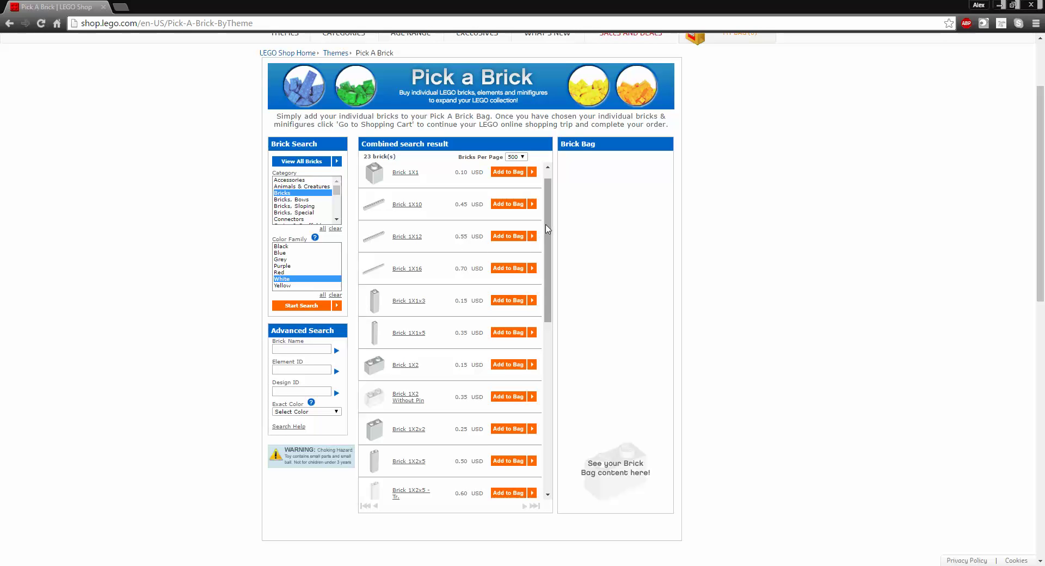
pyautogui.moveTo(548, 232); pyautogui.dragTo(553, 284)
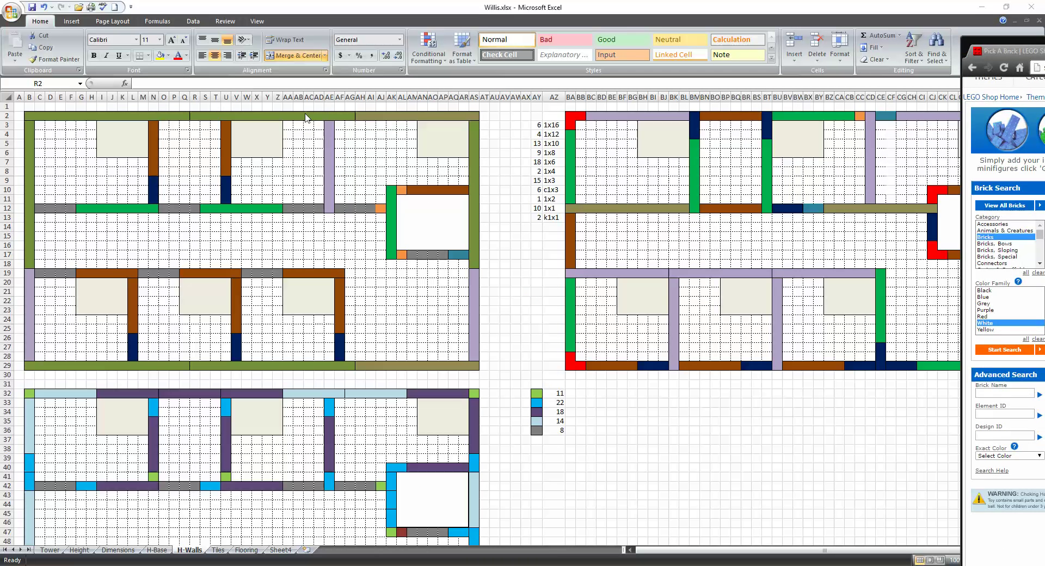
pyautogui.click(304, 115)
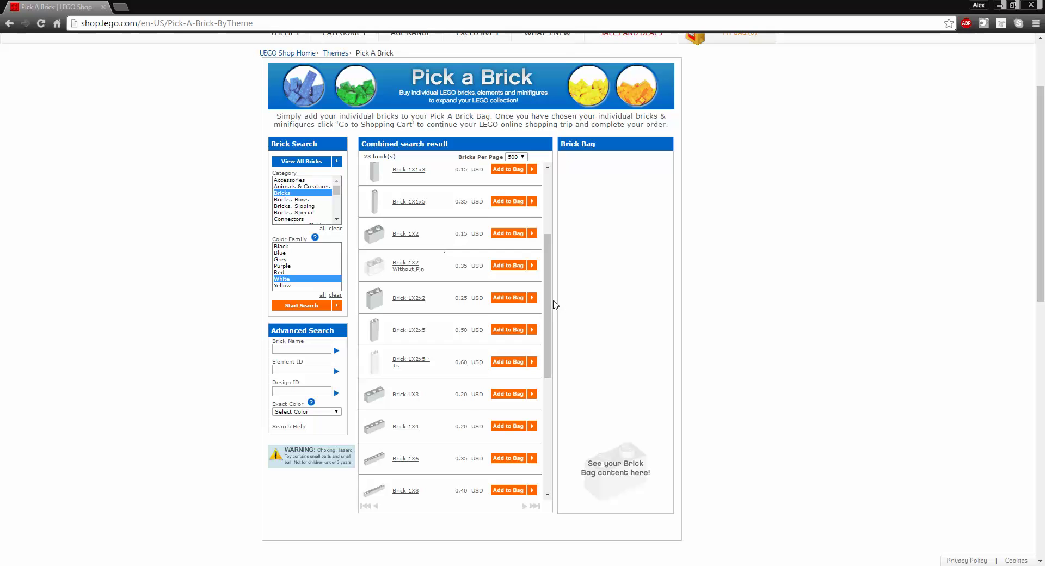
pyautogui.scroll(3, 452, 304)
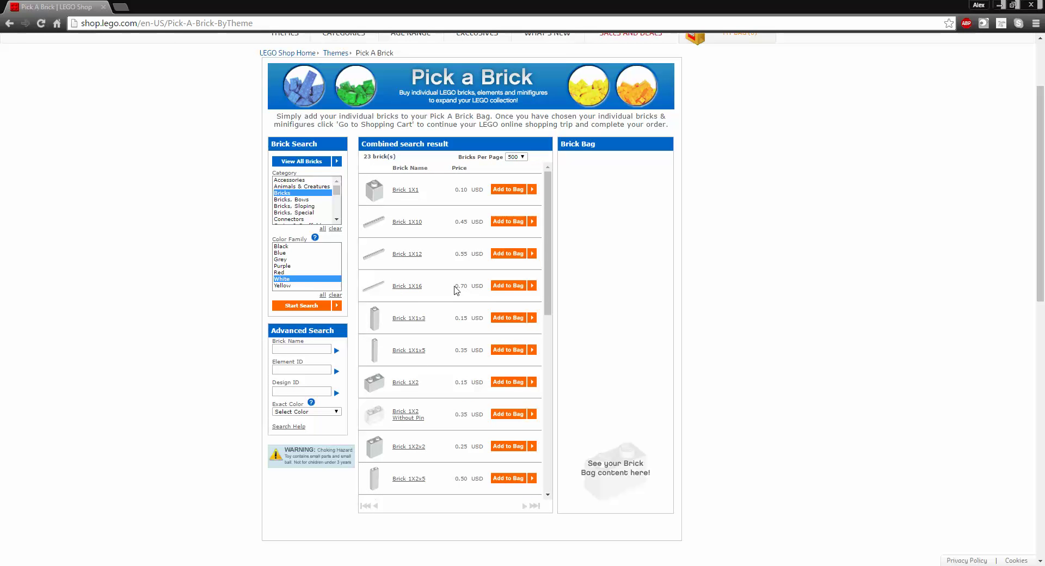
pyautogui.scroll(-5, 506, 354)
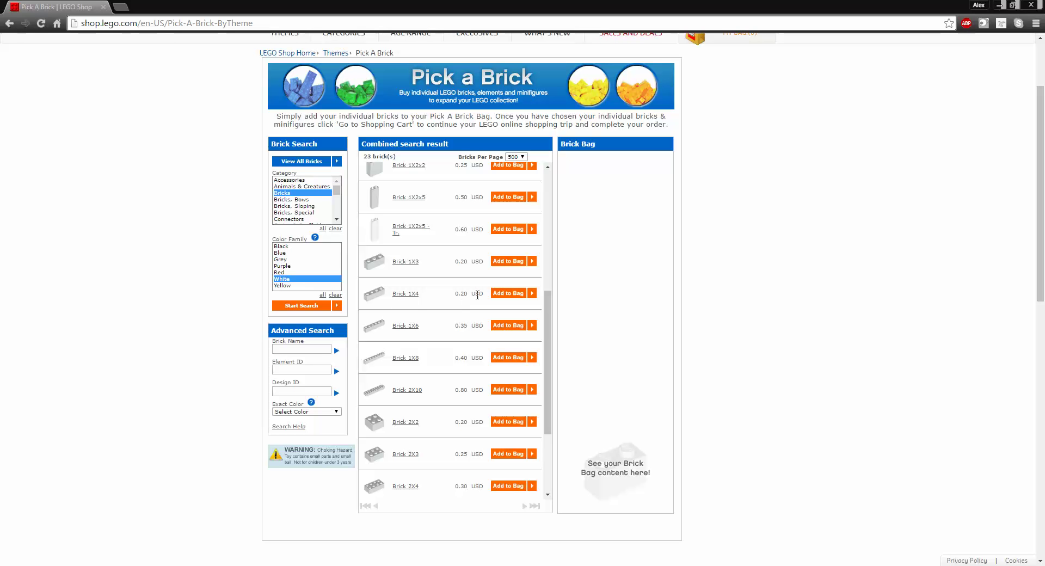
pyautogui.moveTo(548, 316); pyautogui.dragTo(562, 182)
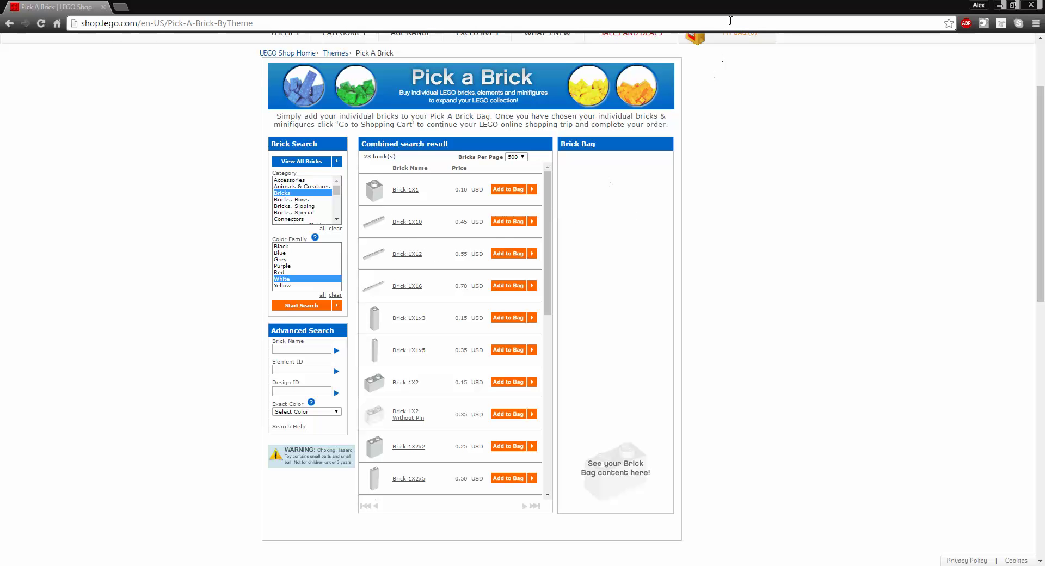
pyautogui.moveTo(733, 10); pyautogui.dragTo(1044, 49)
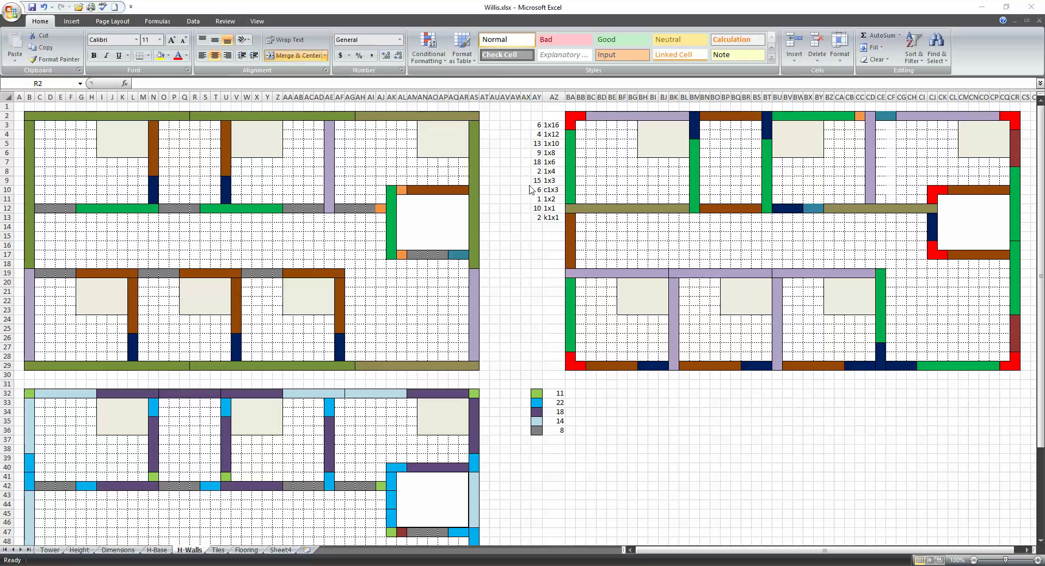
# Highlight the 1x16 brick at B2 and look over the wall layouts from the first to the third
pyautogui.click(139, 114)
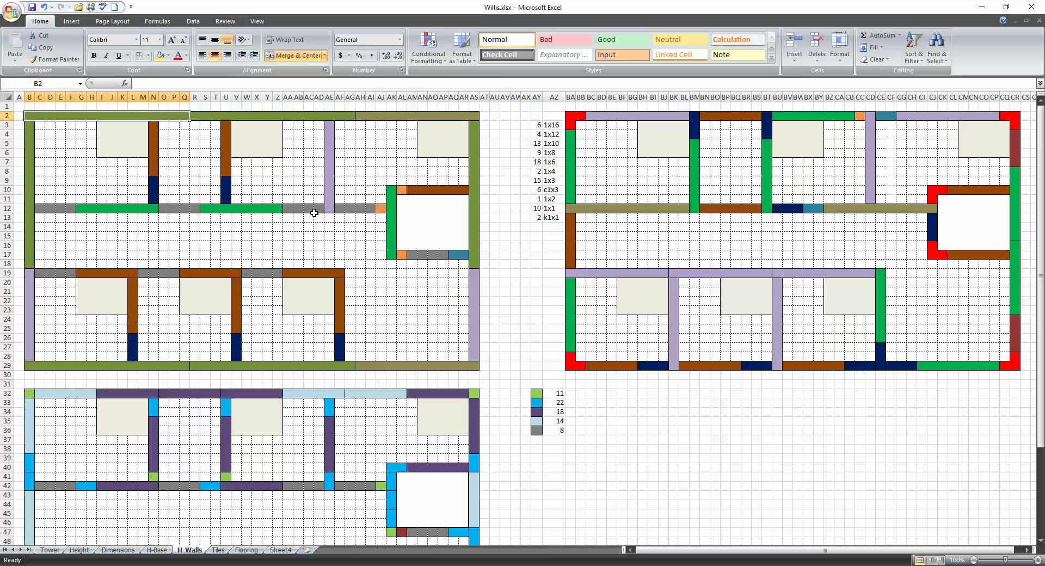
pyautogui.scroll(-6, 436, 377)
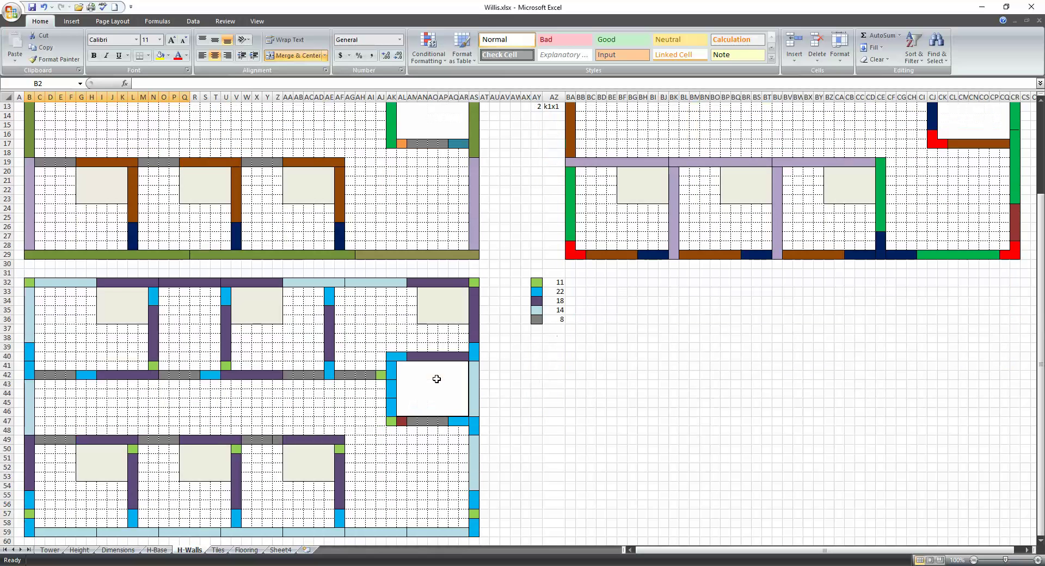
pyautogui.scroll(5, 437, 377)
pyautogui.scroll(1, 436, 376)
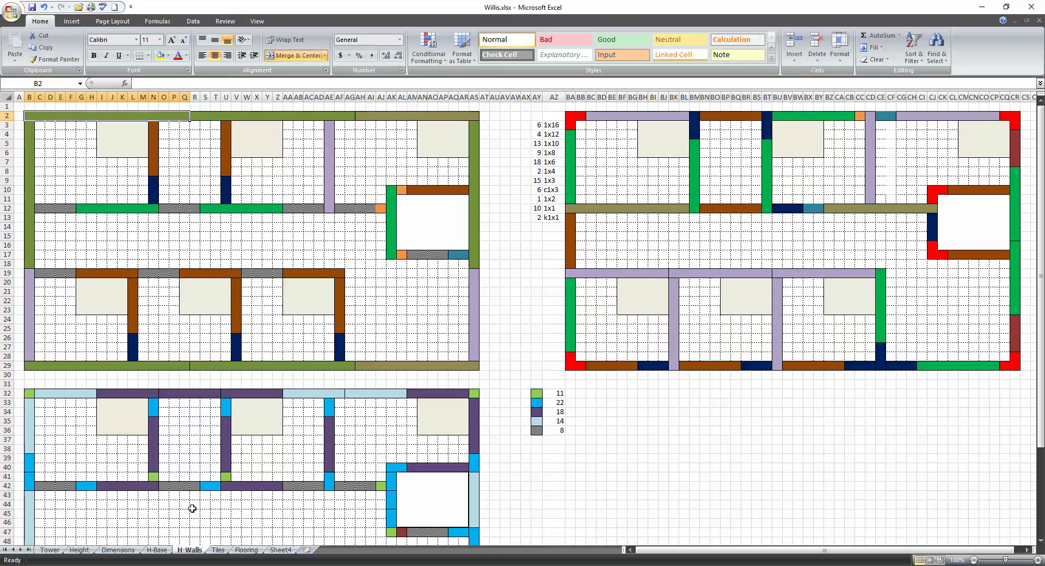
# Open the Tiles sheet and highlight the orange tiles at U2 and R29 in the outer walls
pyautogui.click(217, 550)
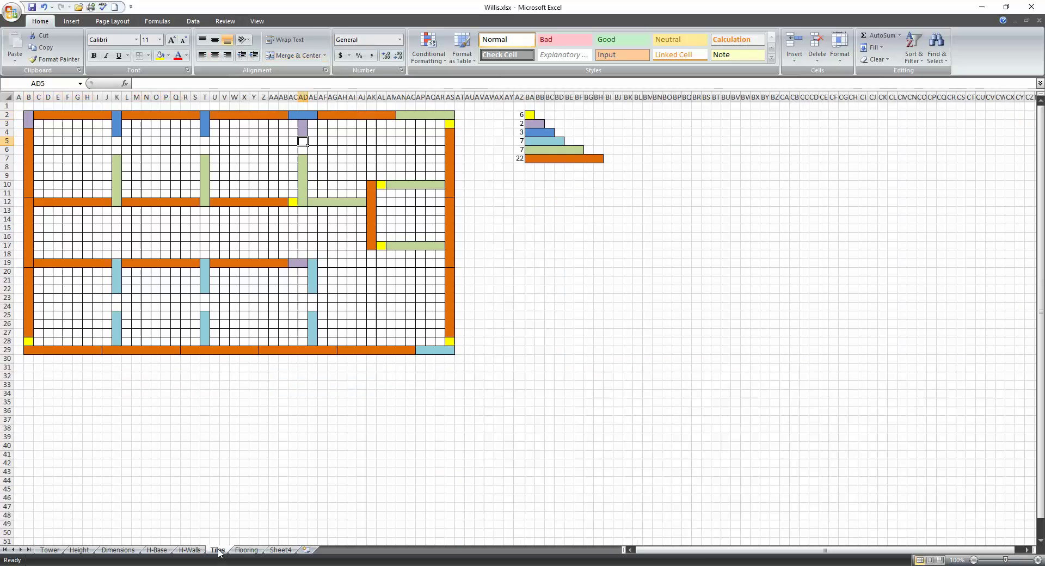
pyautogui.click(251, 115)
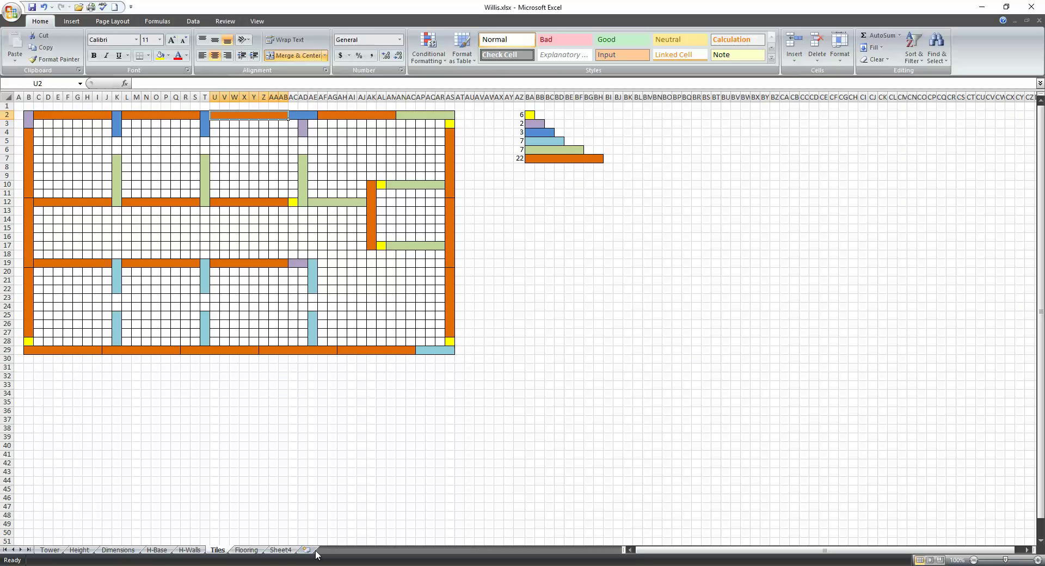
pyautogui.click(238, 349)
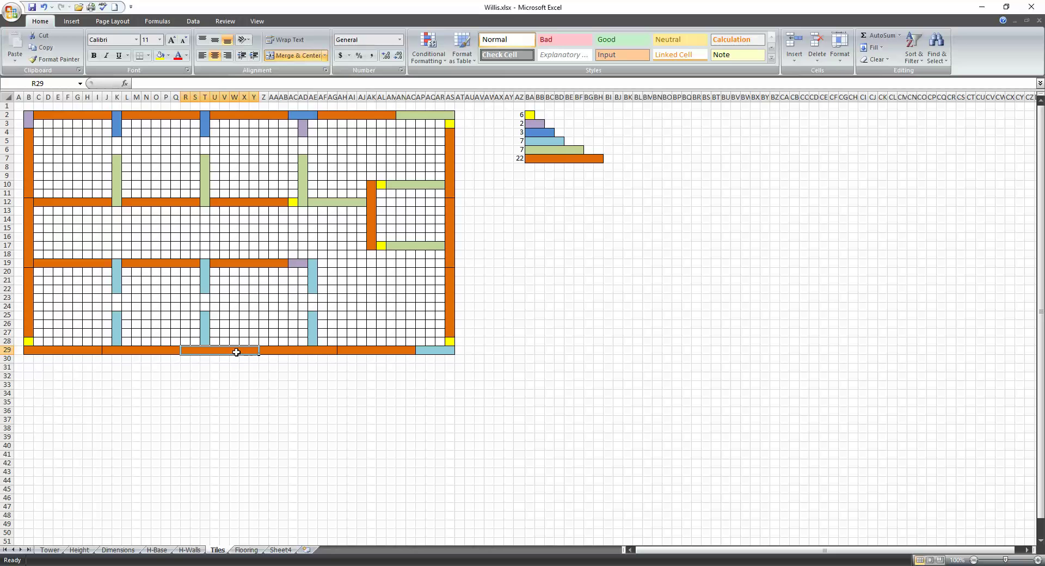
# Reopen the H-Walls sheet, highlight the room BA2:BM12 in the second wall layout, and go back to the Tiles sheet
pyautogui.click(197, 549)
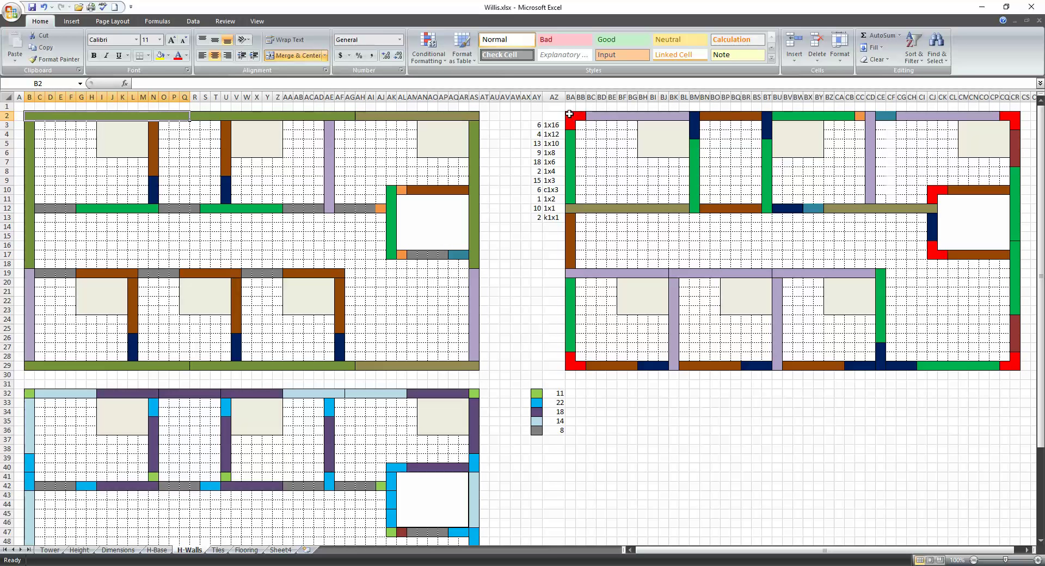
pyautogui.moveTo(569, 114); pyautogui.dragTo(695, 127)
pyautogui.moveTo(700, 128); pyautogui.dragTo(705, 129)
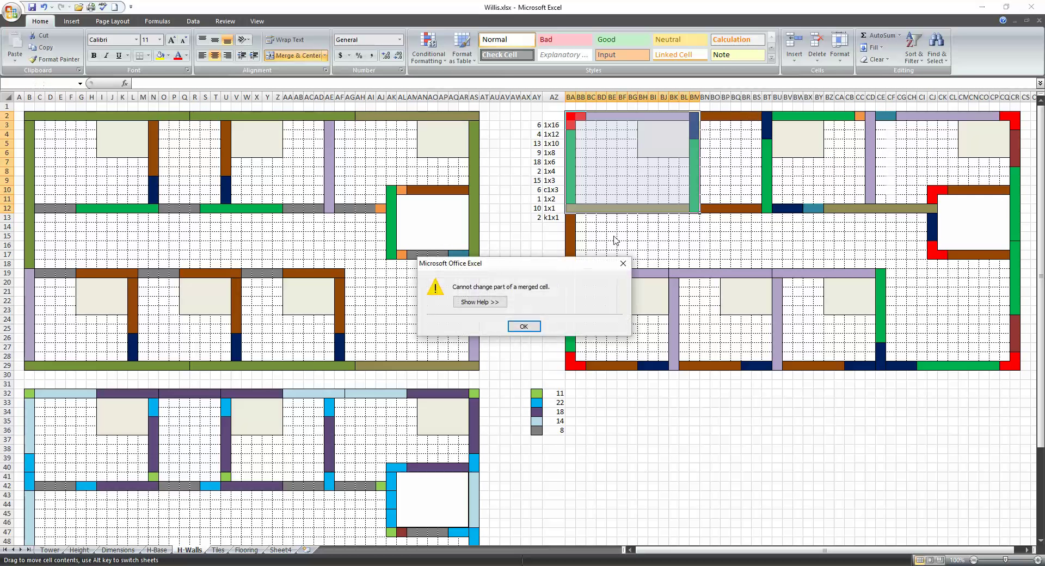
pyautogui.click(524, 326)
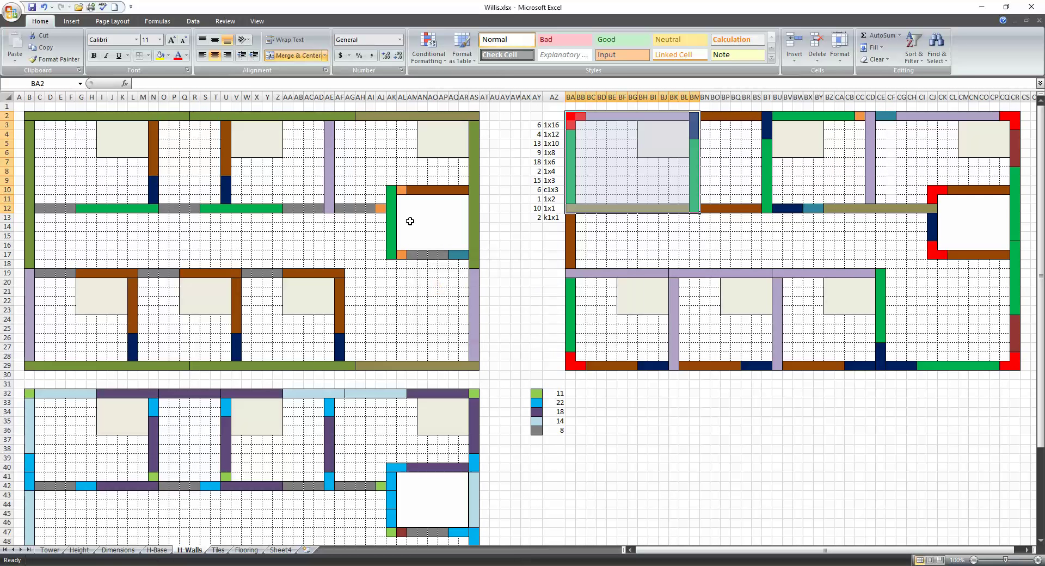
pyautogui.click(224, 551)
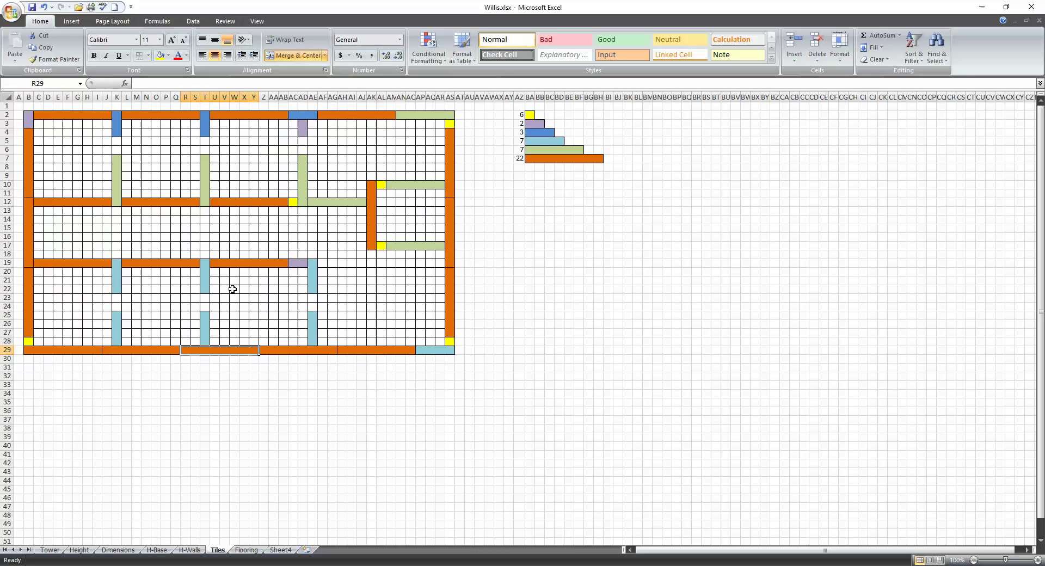
# Highlight the three shortest tiles in the tile count legend at BA2:BA4 and the orange outer-wall tiles at AF2 and U2
pyautogui.click(531, 114)
pyautogui.click(539, 124)
pyautogui.click(539, 133)
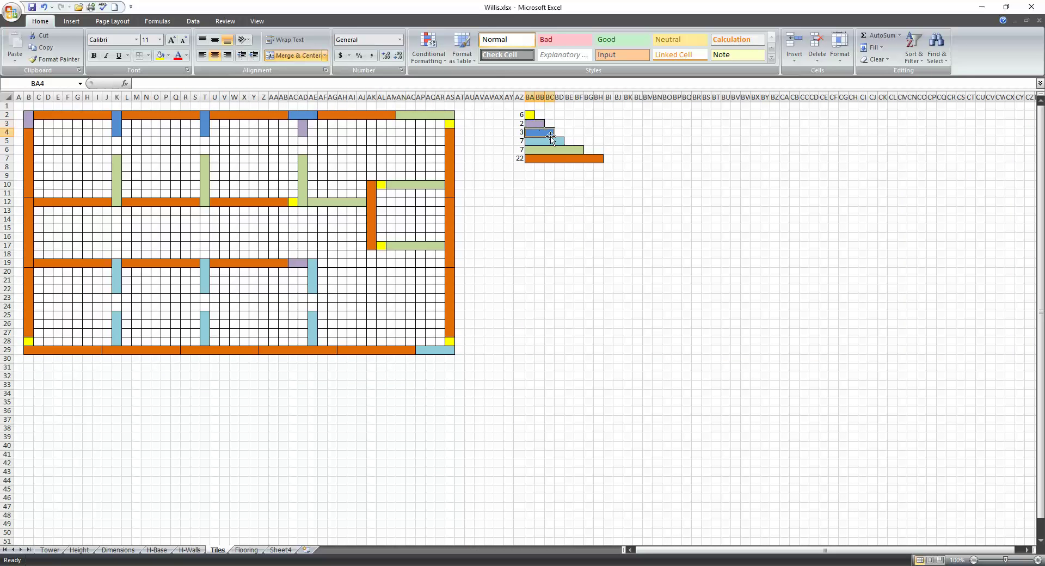
pyautogui.click(528, 113)
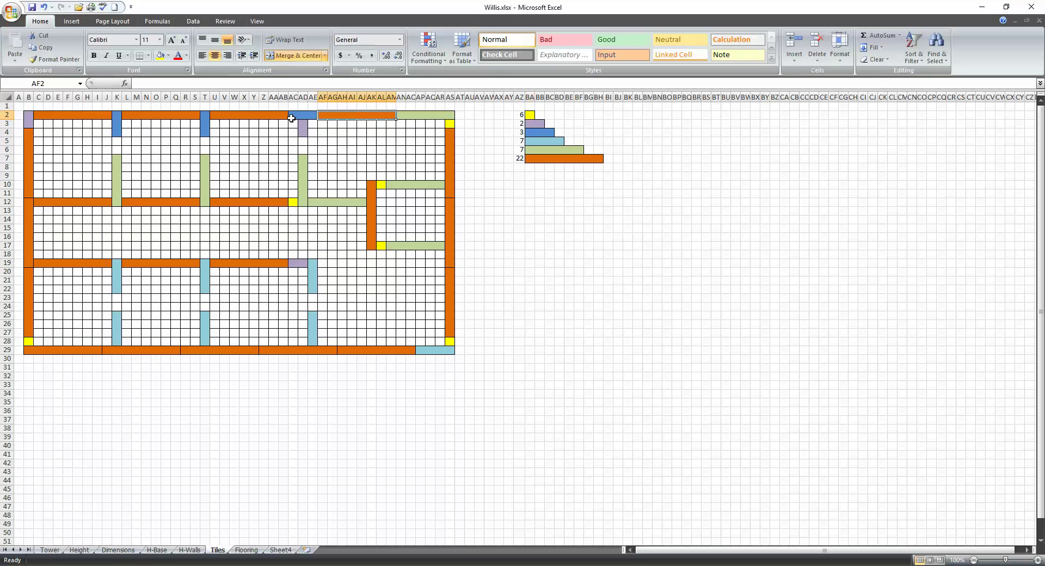
pyautogui.click(230, 116)
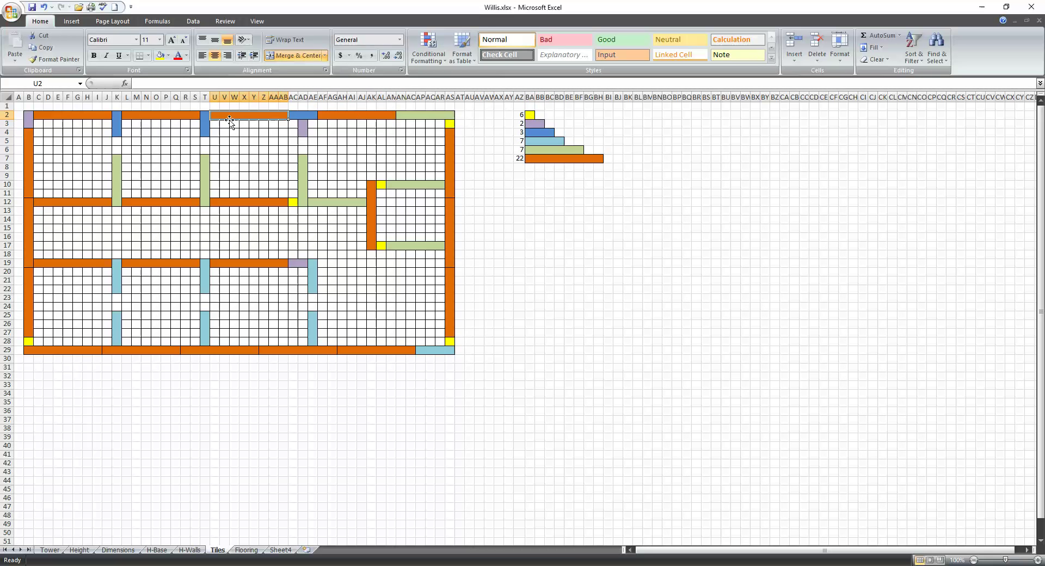
# Highlight the gaps between the wall tiles at T5:T6, K5:K6 and AD5:AD6, the lower rooms' gaps, and cell AD16
pyautogui.click(303, 140)
pyautogui.moveTo(207, 143); pyautogui.dragTo(204, 150)
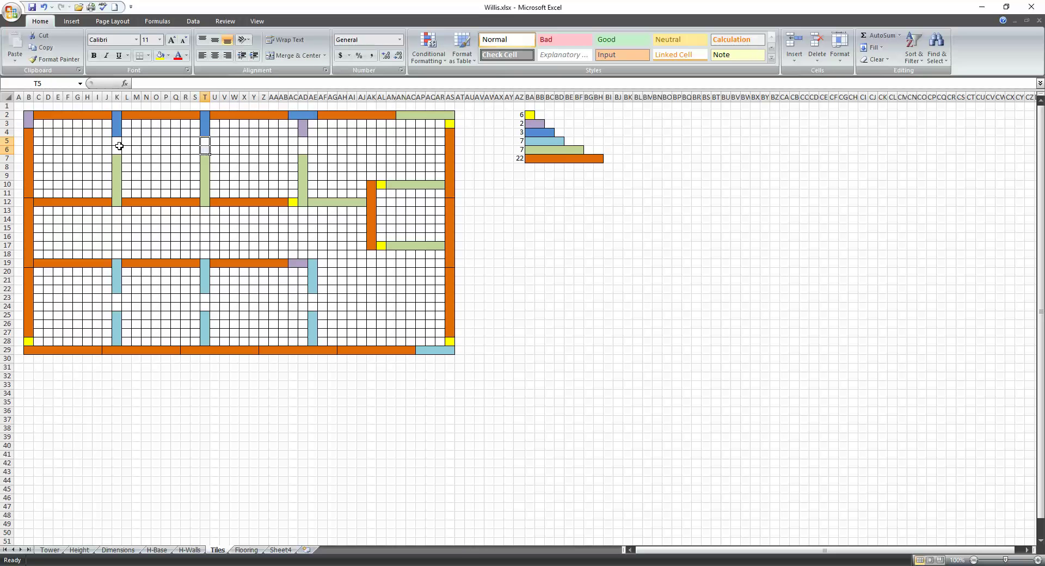
pyautogui.moveTo(116, 141); pyautogui.dragTo(116, 150)
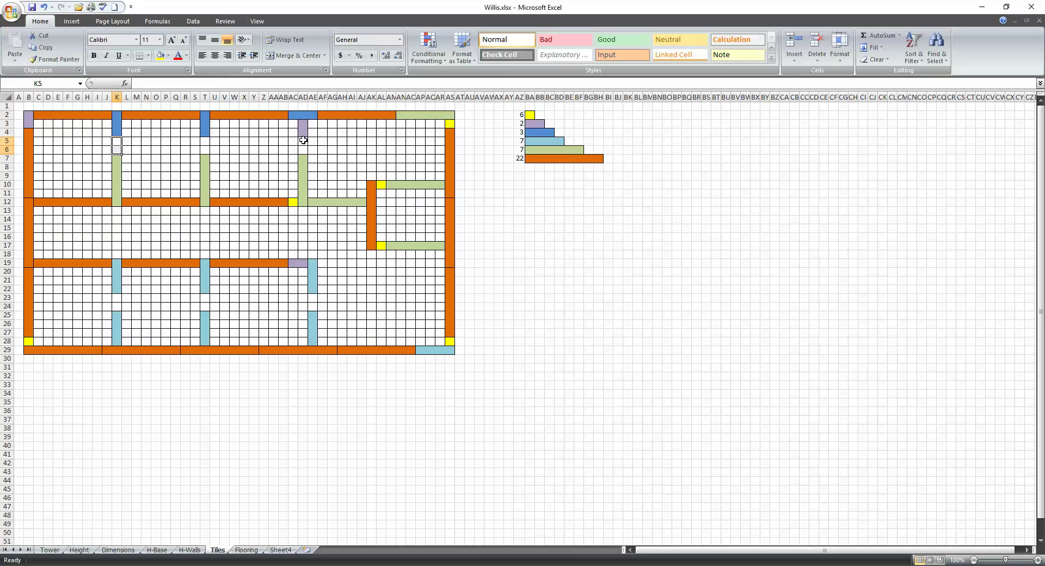
pyautogui.moveTo(303, 140); pyautogui.dragTo(97, 145)
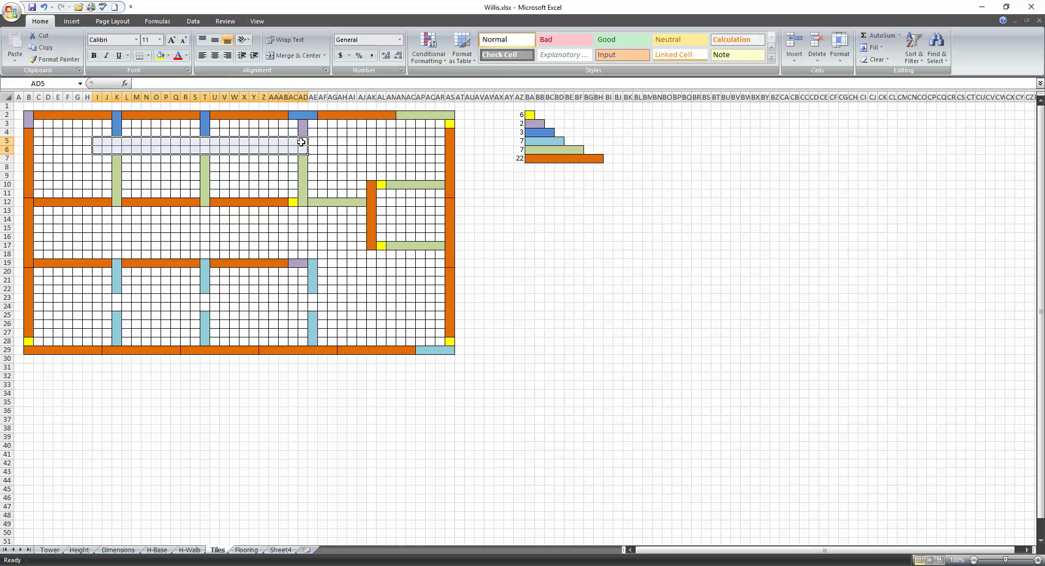
pyautogui.moveTo(302, 142); pyautogui.dragTo(303, 151)
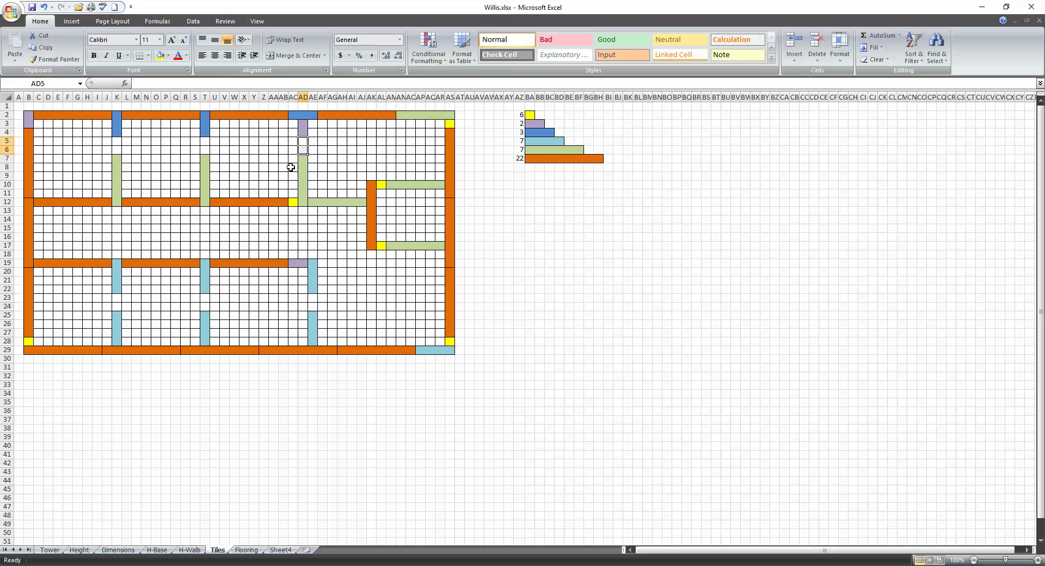
pyautogui.moveTo(316, 298); pyautogui.dragTo(103, 305)
pyautogui.click(303, 237)
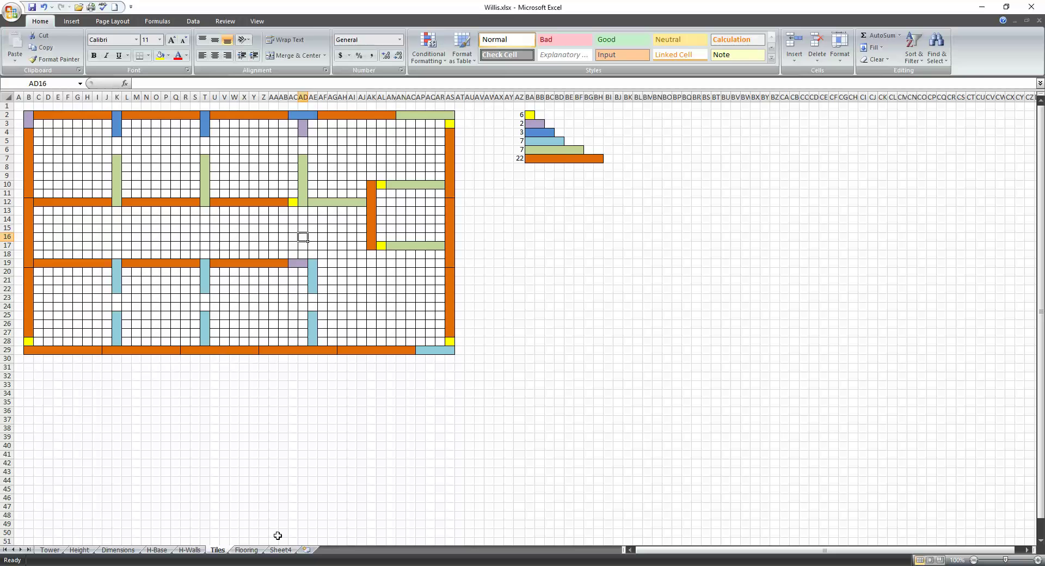
# Open the Flooring sheet and highlight the upper rooms' furniture areas, including V7:W11, and the floor tiles at Y7 and AA3
pyautogui.click(246, 550)
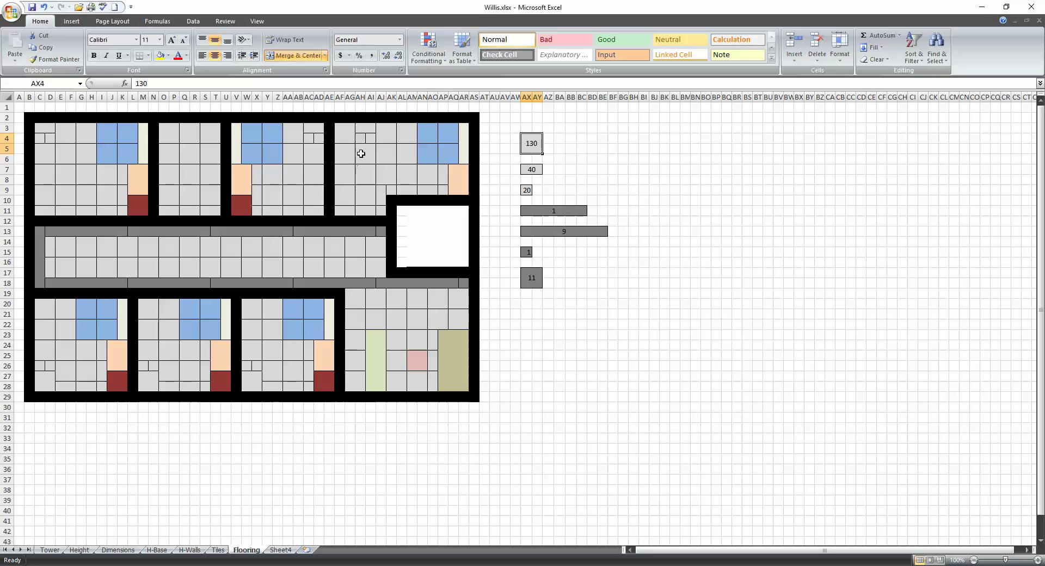
pyautogui.moveTo(124, 138); pyautogui.dragTo(141, 152)
pyautogui.moveTo(236, 129); pyautogui.dragTo(255, 212)
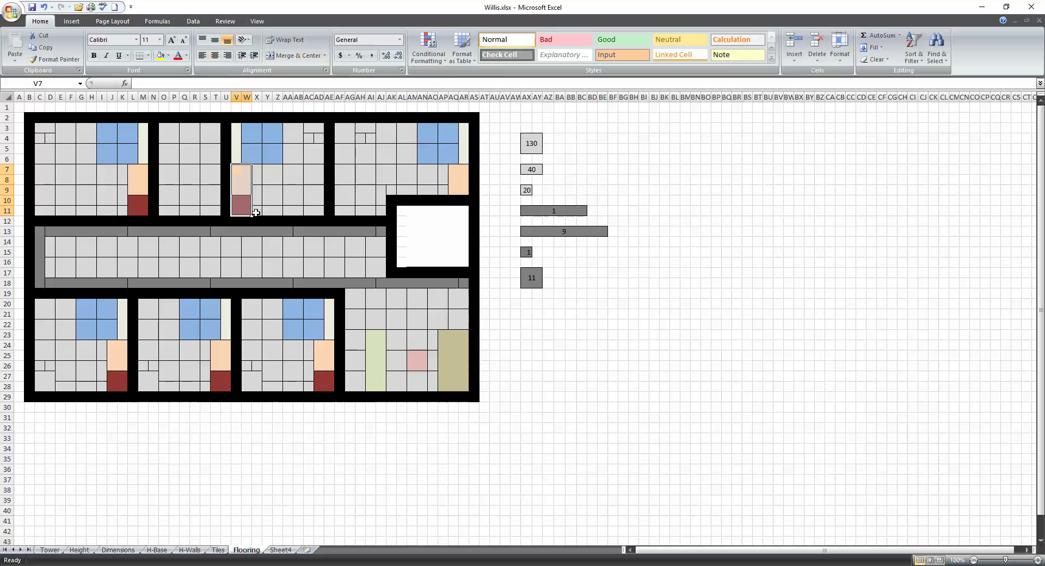
pyautogui.click(273, 172)
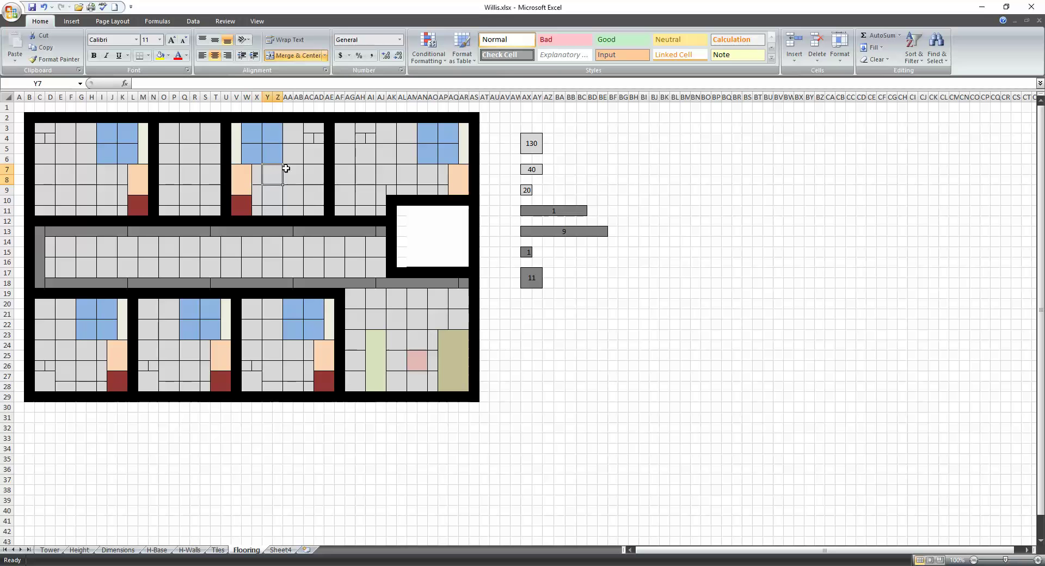
pyautogui.click(293, 136)
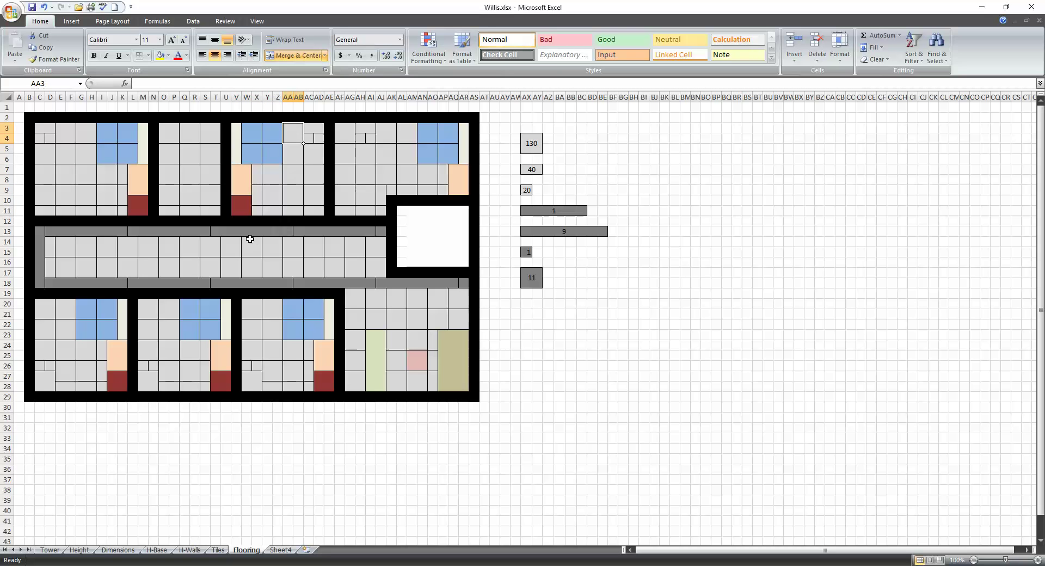
# Highlight the square tile count at AX4, floor tiles AL3 and AG19, corridor D14:AJ17 and the white area AL11:AR16
pyautogui.click(531, 144)
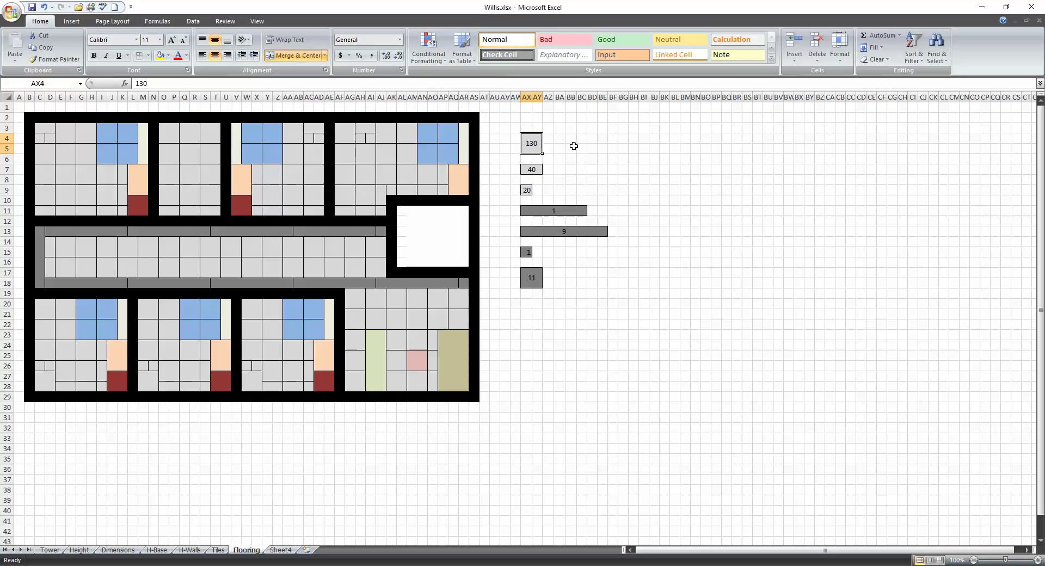
pyautogui.click(403, 131)
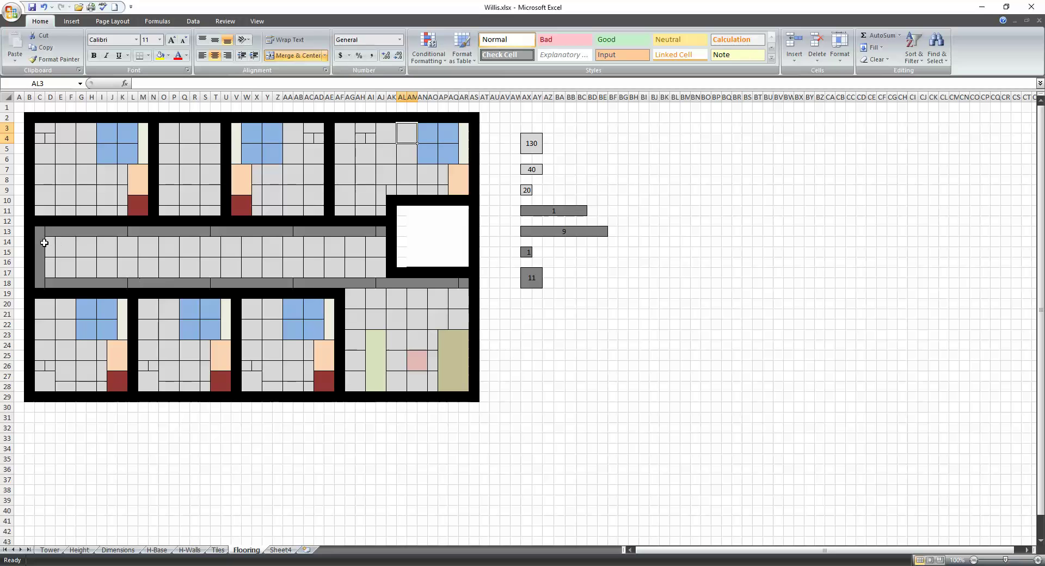
pyautogui.moveTo(45, 243); pyautogui.dragTo(380, 264)
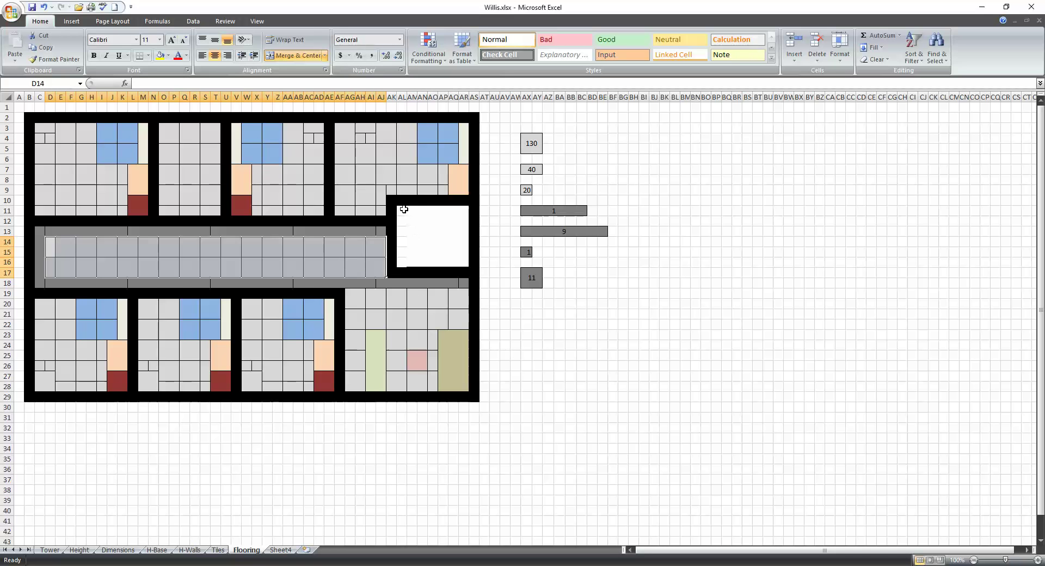
pyautogui.moveTo(403, 210); pyautogui.dragTo(459, 263)
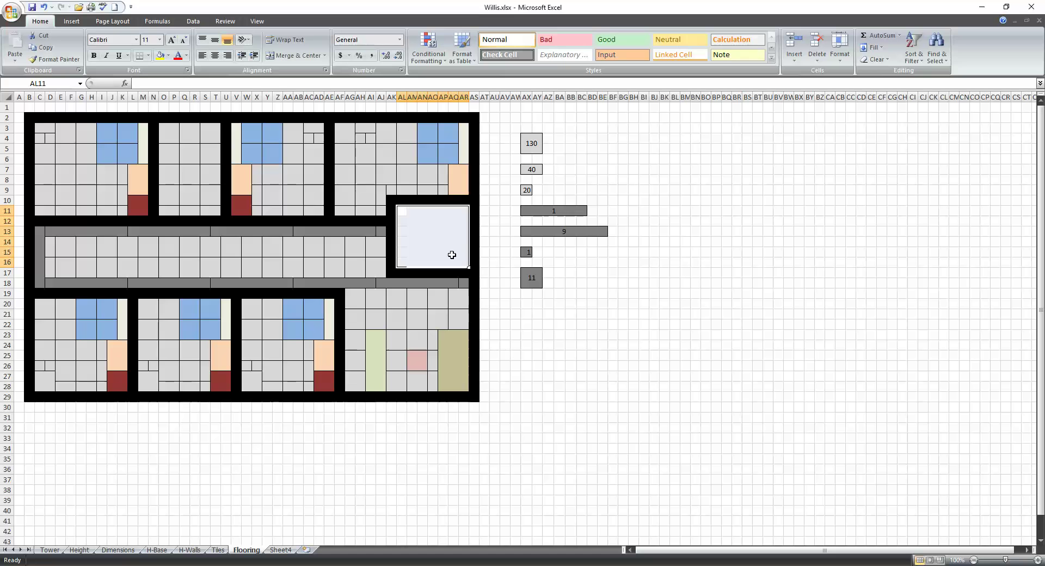
pyautogui.click(351, 301)
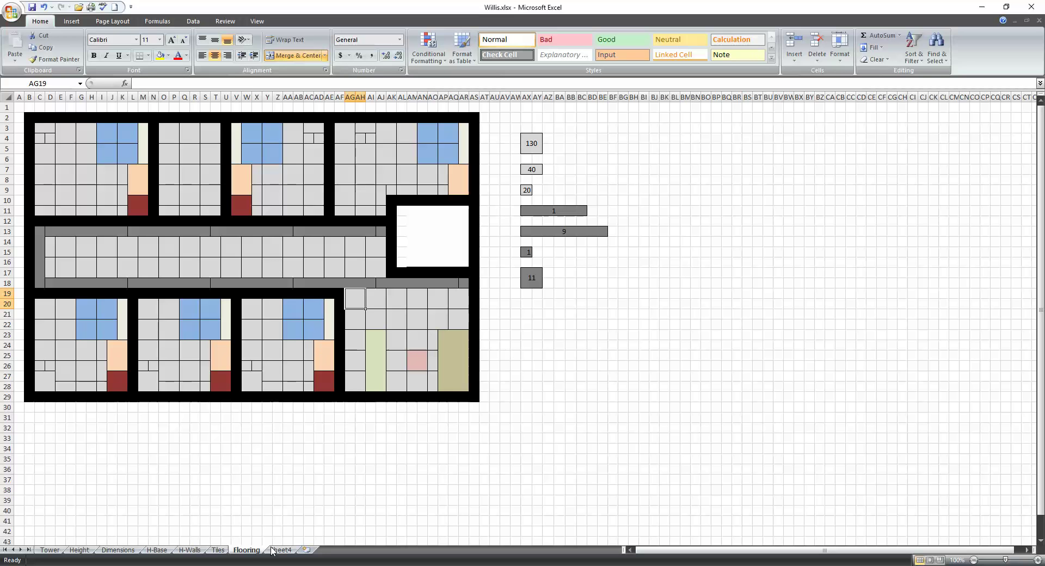
# Reopen the H-Walls sheet, show the YouTube video of the LEGO hospital in the browser, and return to the workbook
pyautogui.click(218, 549)
pyautogui.click(190, 550)
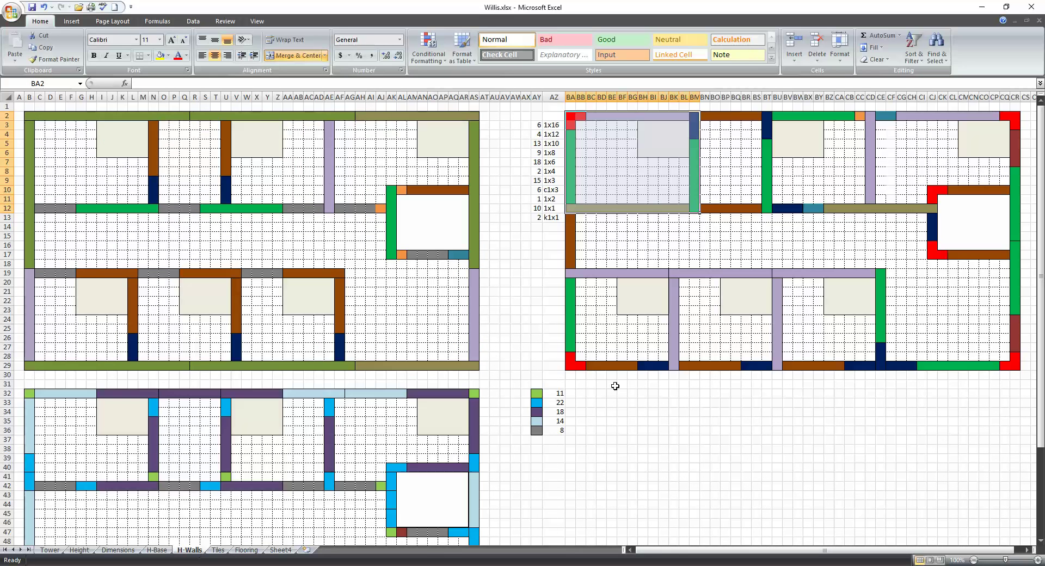
pyautogui.moveTo(1044, 87); pyautogui.dragTo(680, 1)
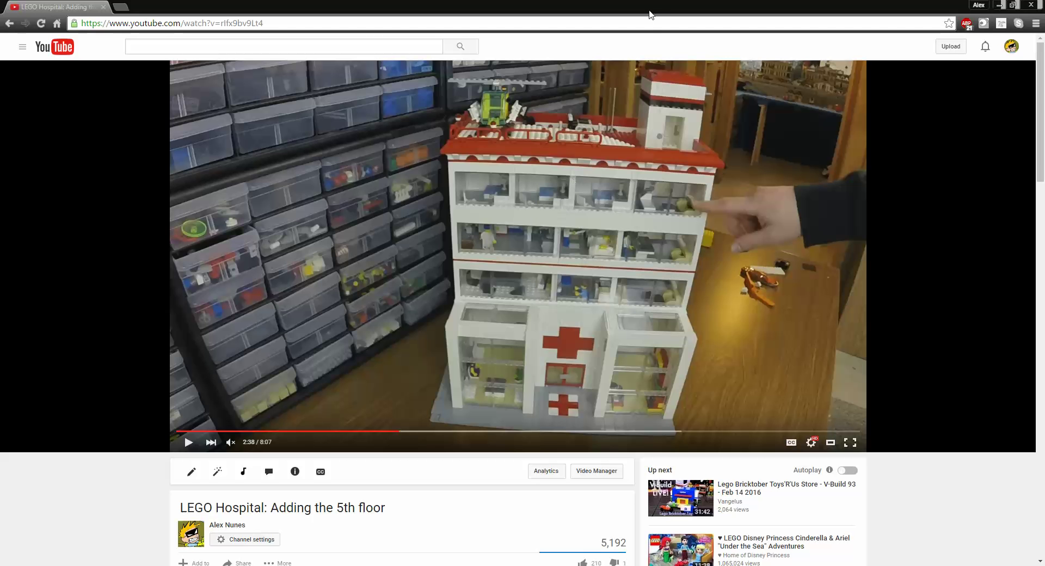
pyautogui.moveTo(644, 14); pyautogui.dragTo(1044, 88)
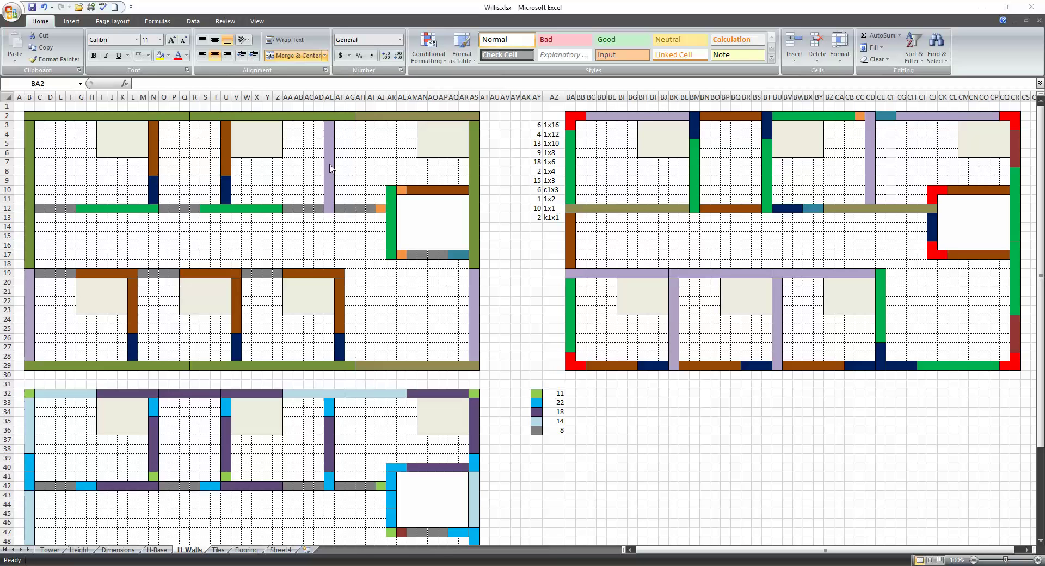
# Highlight the bricks at B2, U3, N3 and AK10 in the first wall layout
pyautogui.click(304, 115)
pyautogui.click(164, 115)
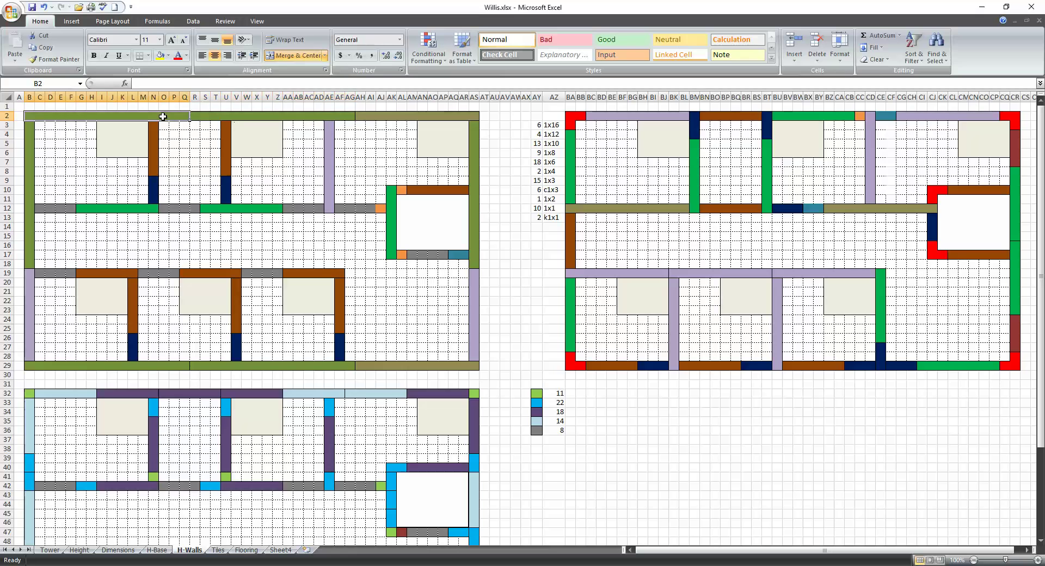
pyautogui.click(224, 146)
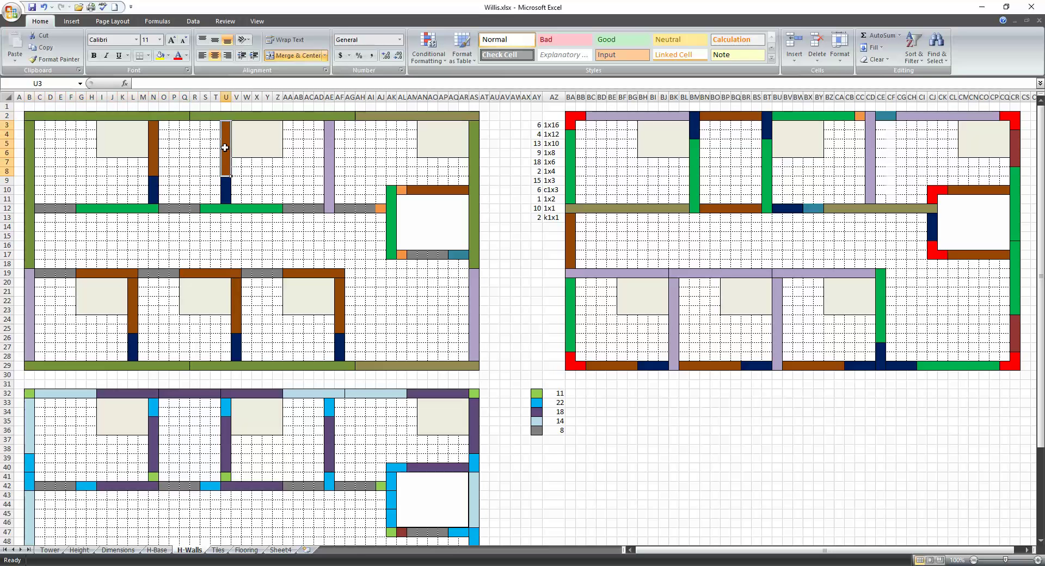
pyautogui.click(154, 142)
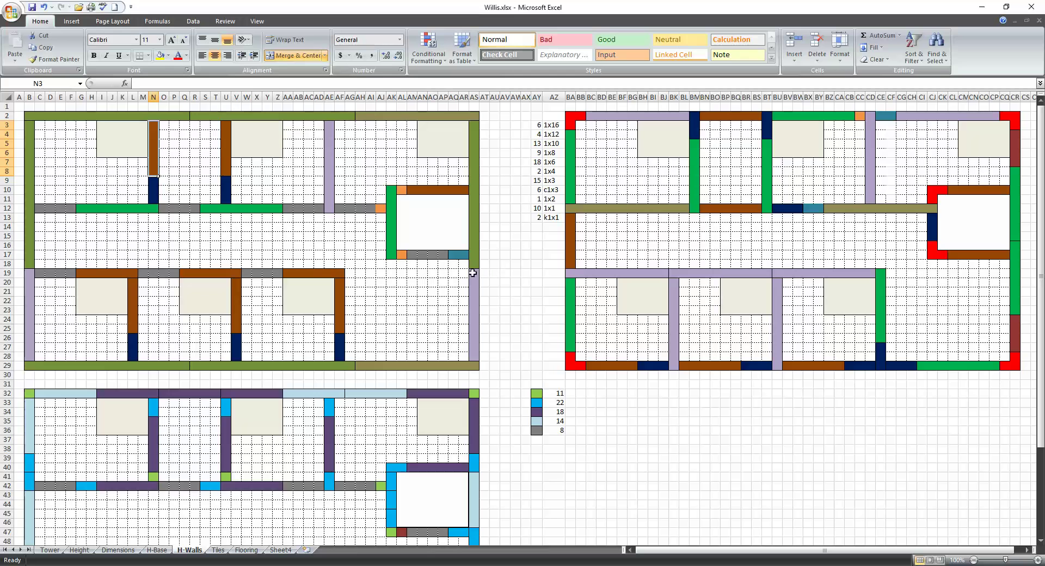
pyautogui.click(391, 191)
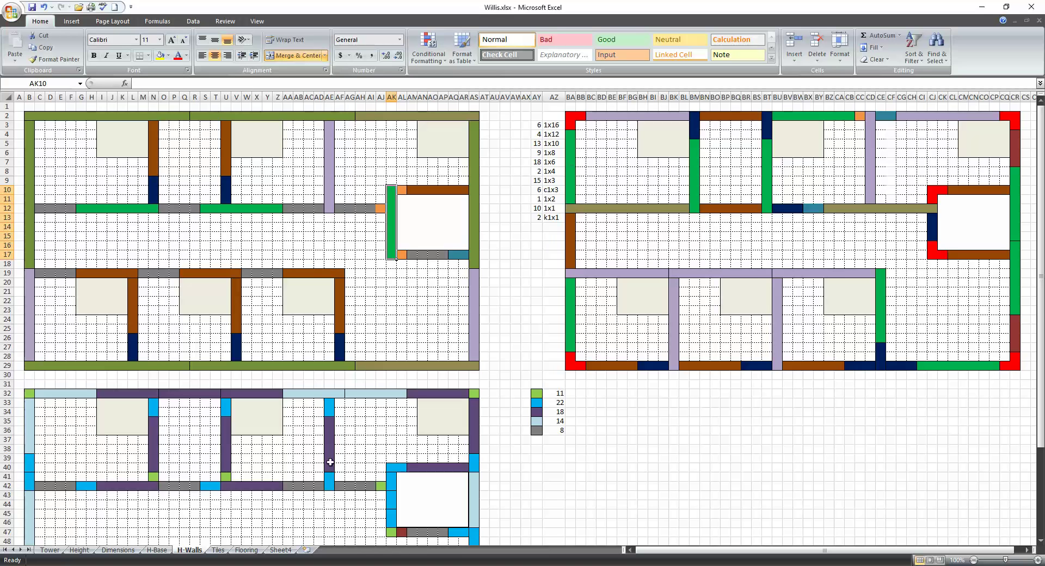
# Open the H-Base sheet and select cell B1 at the corner of the base layout
pyautogui.click(154, 551)
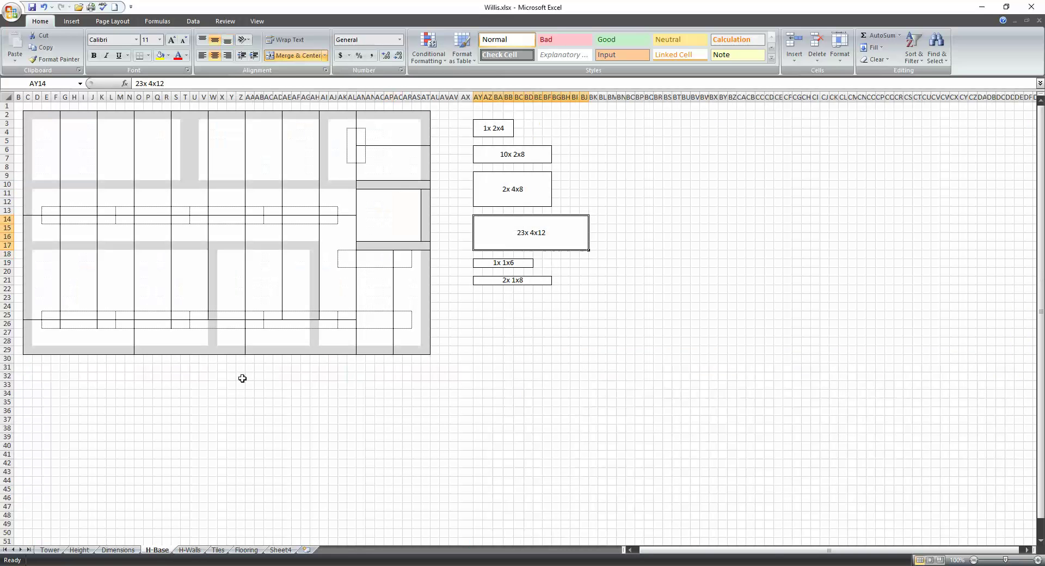
pyautogui.click(18, 107)
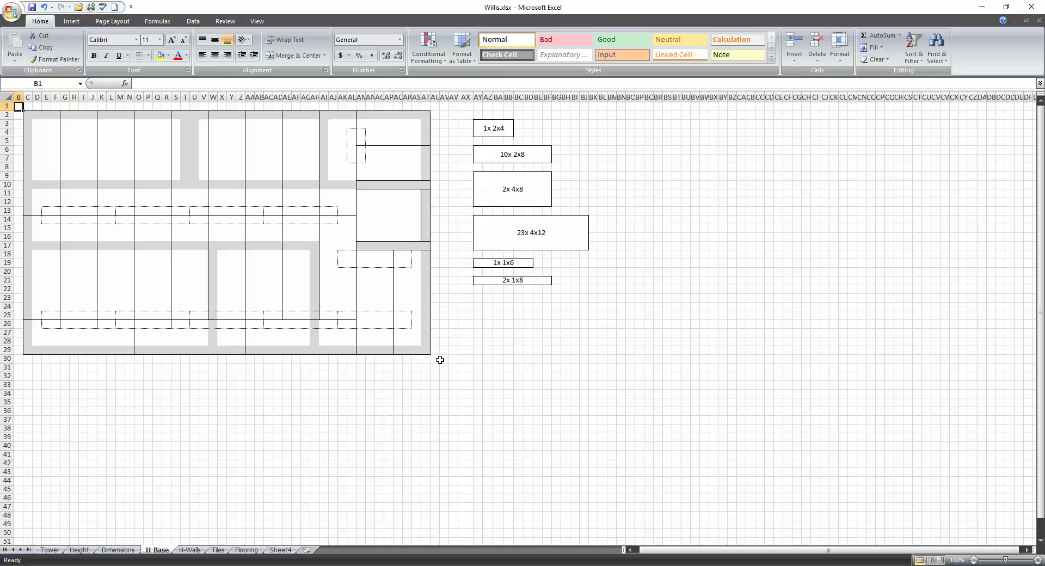